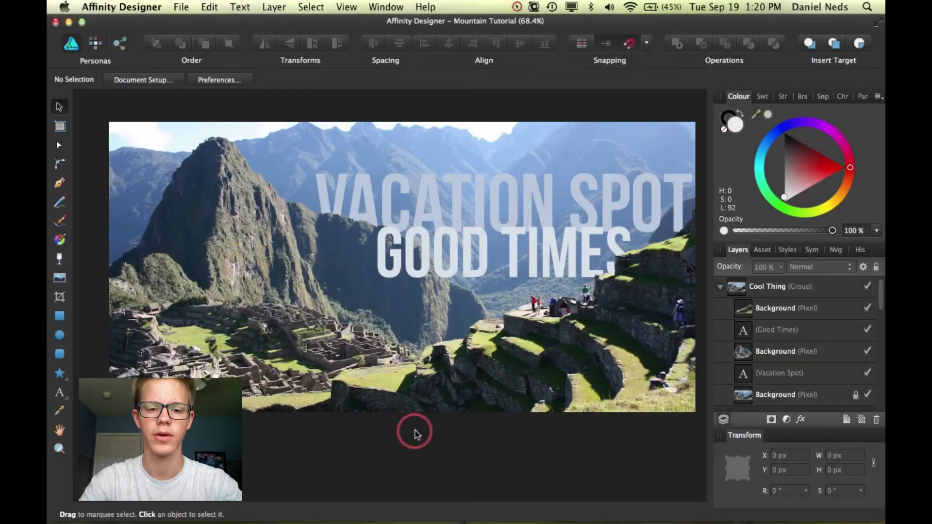
Select the Cool Thing group and delete both cut-out Background pixel layers.
scroll(536, 342, "right", 3)
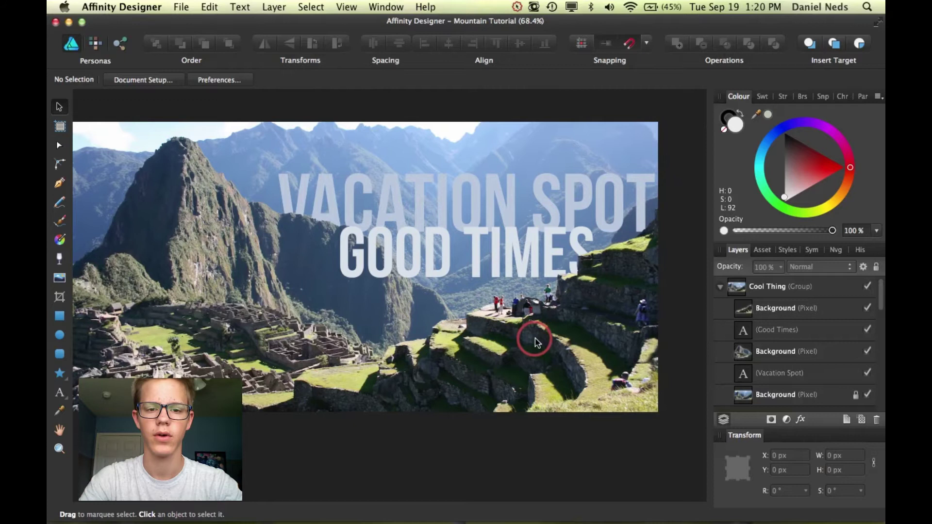
scroll(371, 270, "up", 3)
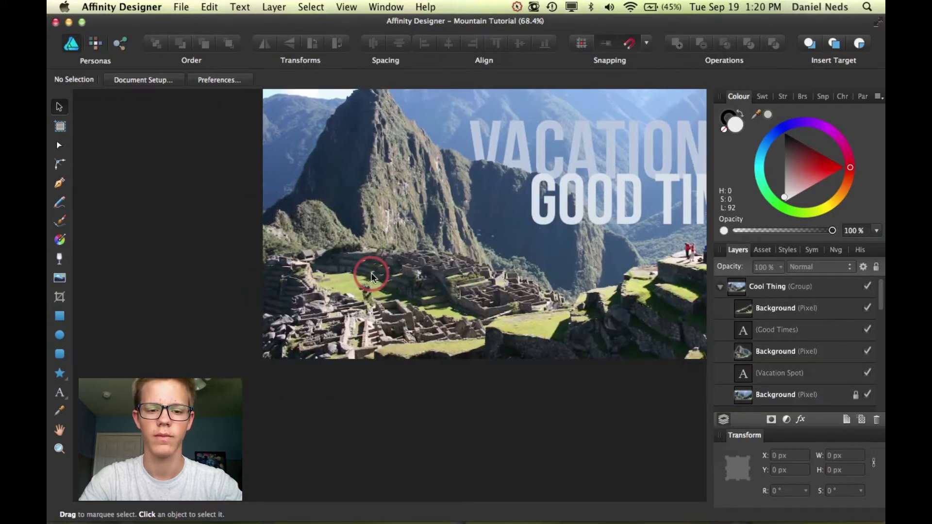
scroll(372, 275, "down", 4)
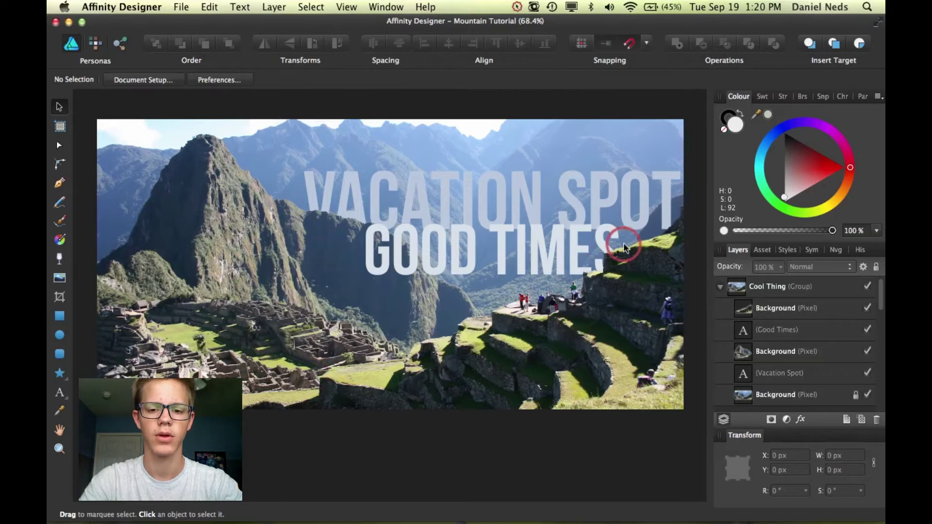
left_click(467, 248)
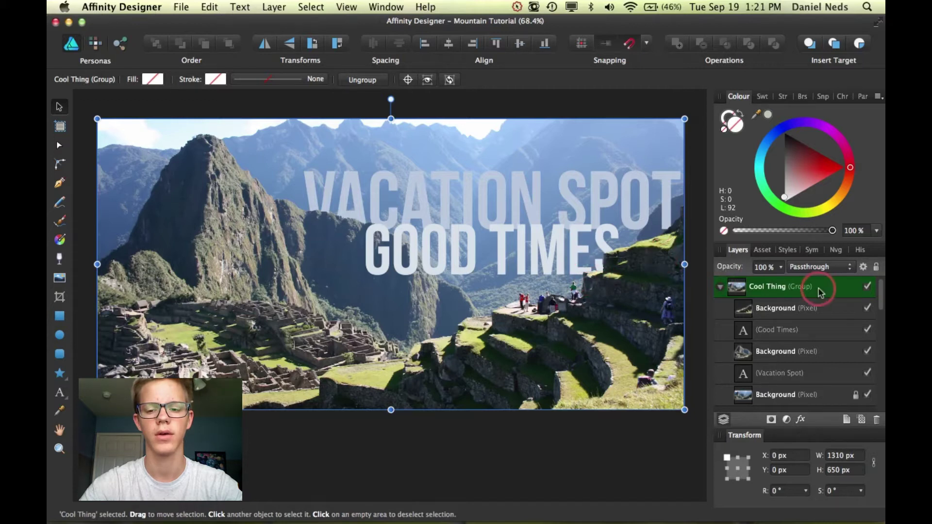
left_click(816, 309)
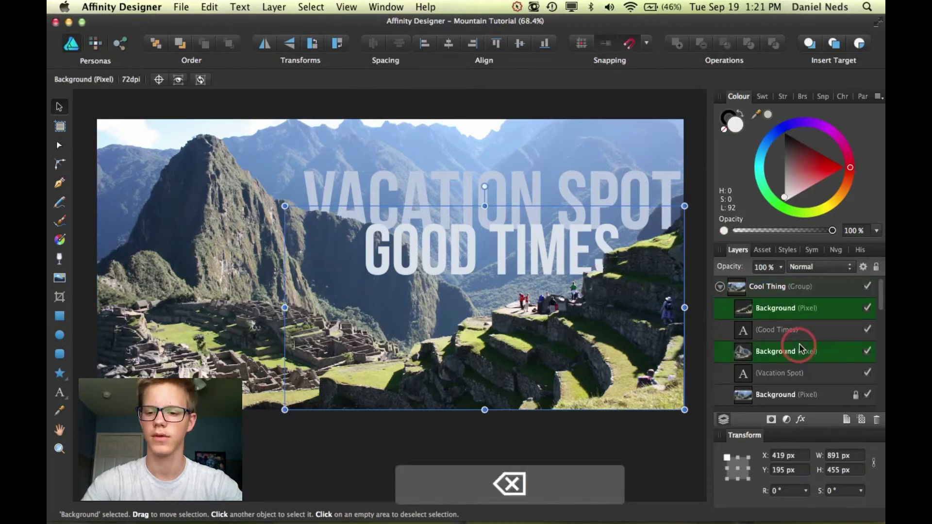
key("BackSpace")
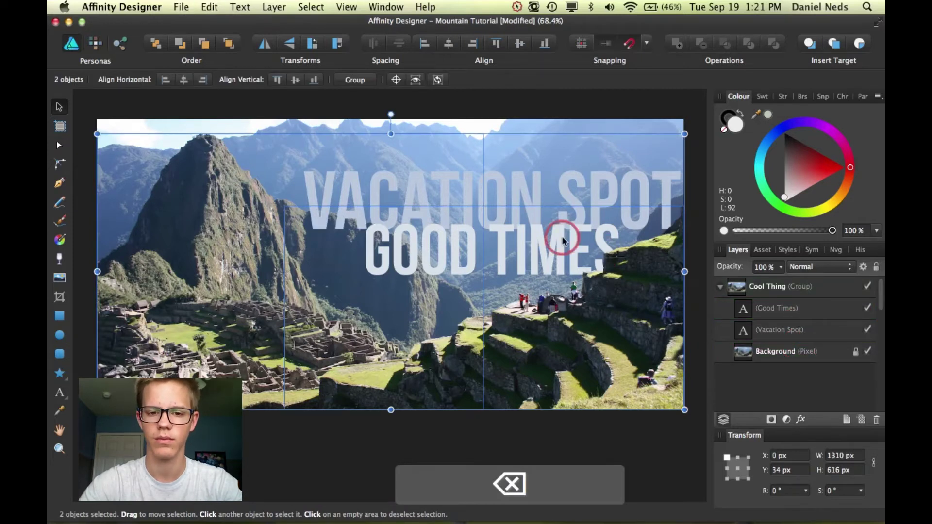
Select the original locked Background photo layer and switch to the Pixel persona.
left_click(599, 294)
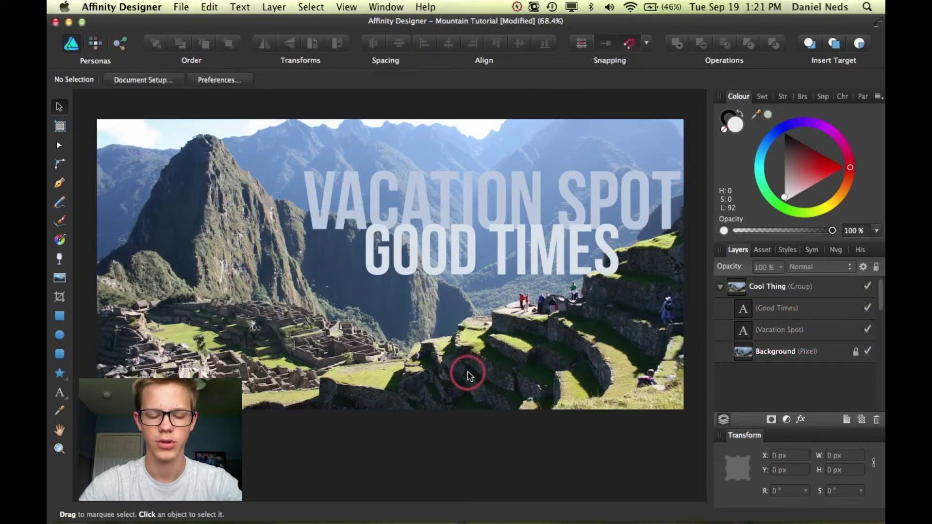
left_click(797, 354)
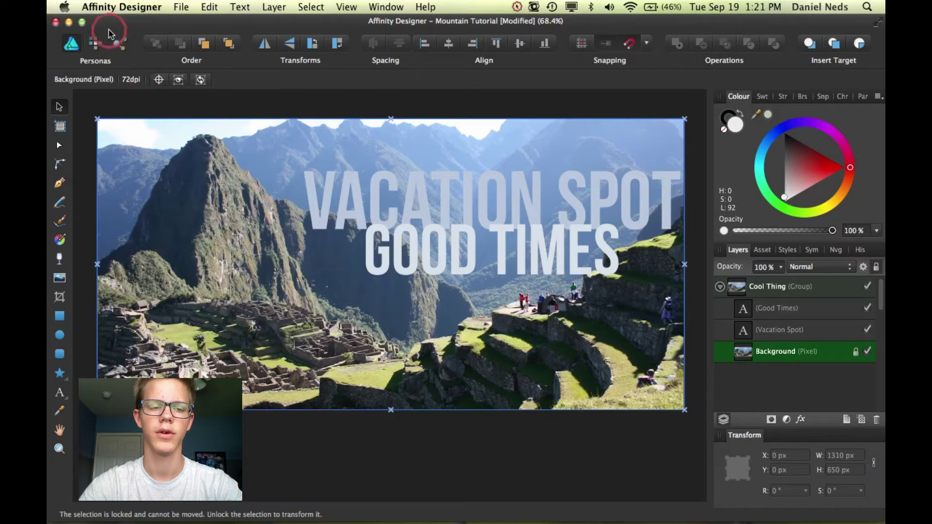
left_click(96, 44)
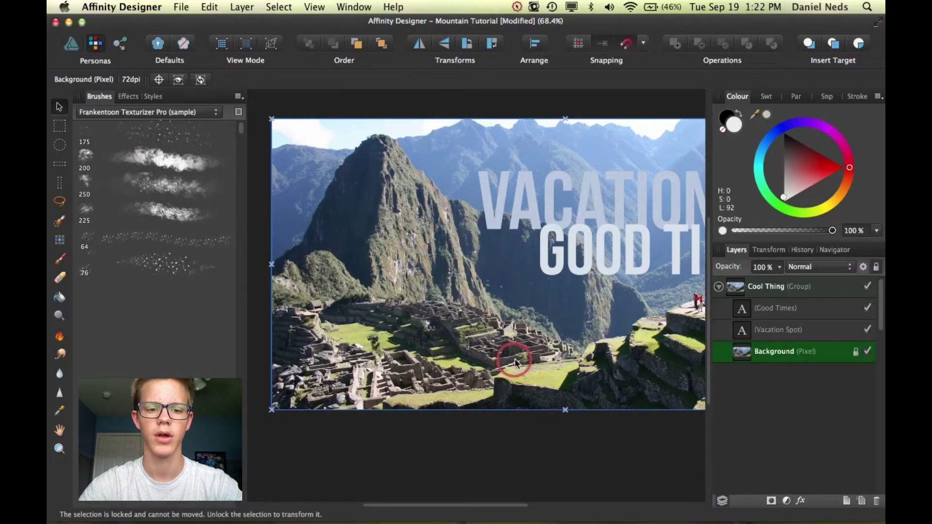
Pick the Selection Brush tool for painting a selection on the photo.
scroll(514, 358, "up", 2)
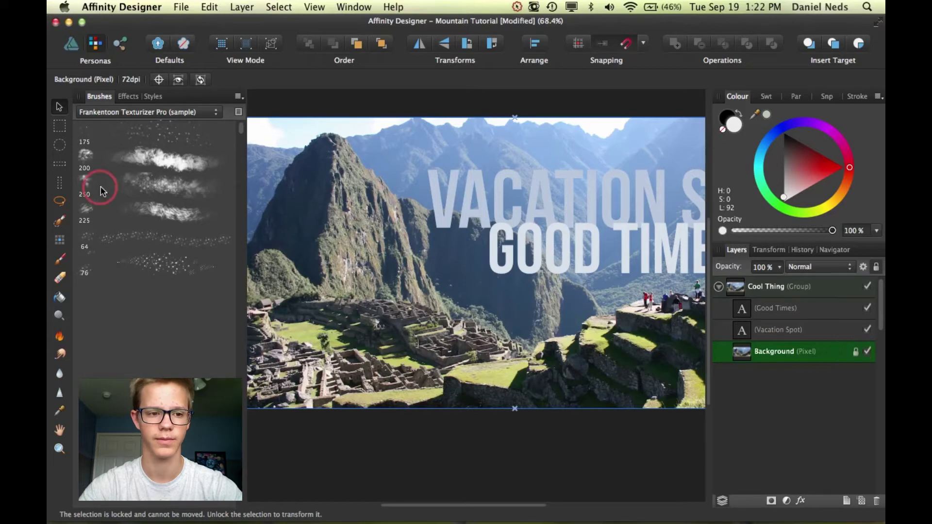
left_click(58, 222)
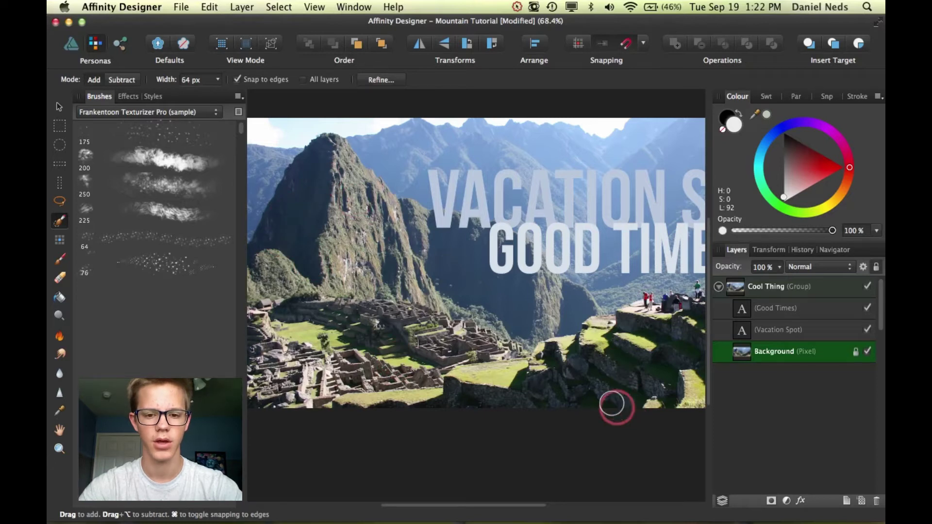
Hide the GOOD TIMES text and brush-select the mountain peak and ridge at 46 px.
left_click(868, 311)
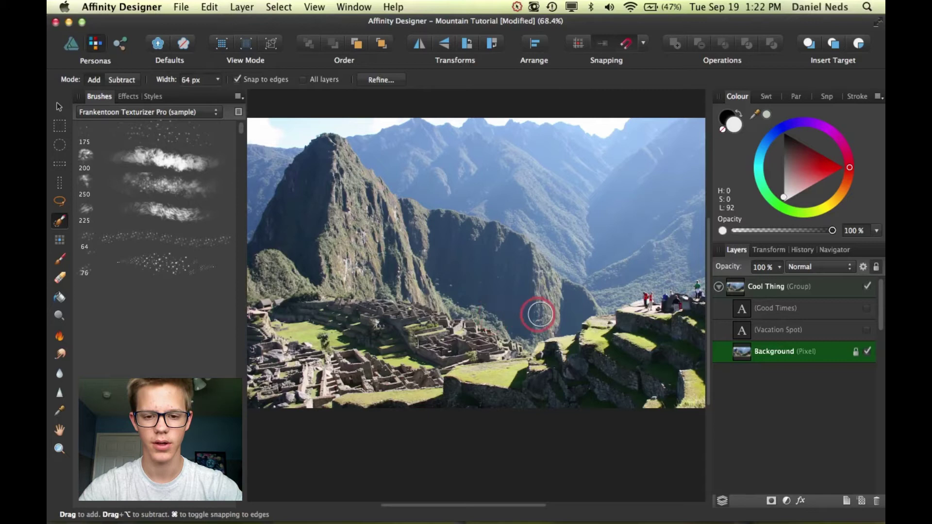
key("bracketleft")
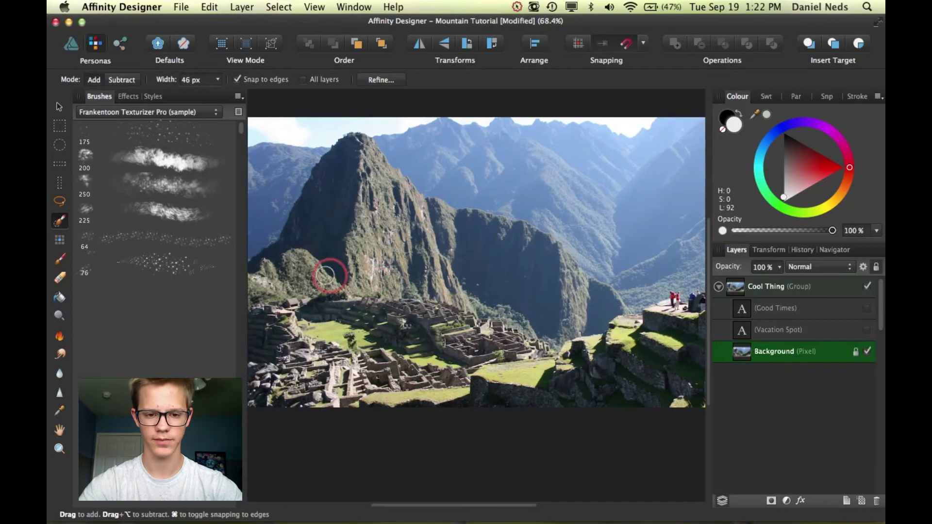
mouse_move(309, 241)
left_mouse_down()
mouse_move(348, 202)
mouse_move(431, 258)
mouse_move(522, 293)
mouse_move(332, 245)
mouse_move(376, 208)
mouse_move(458, 241)
mouse_move(414, 249)
left_mouse_up()
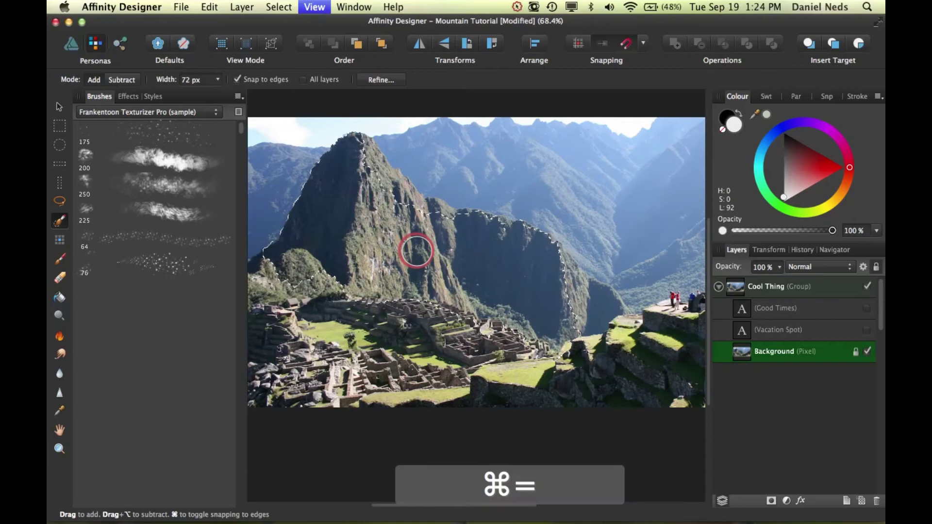
key("super+equal")
key("super+equal")
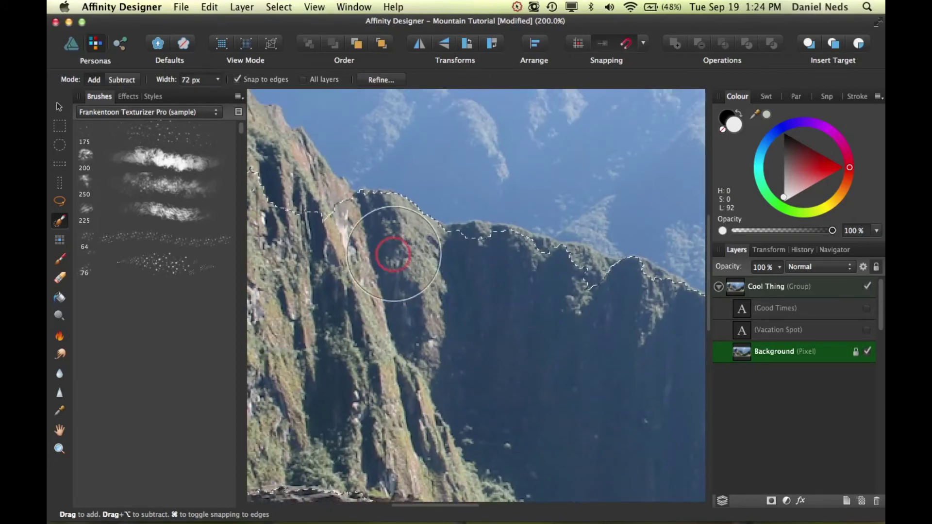
left_click_drag(518, 279, 636, 317)
scroll(534, 316, "right", 10)
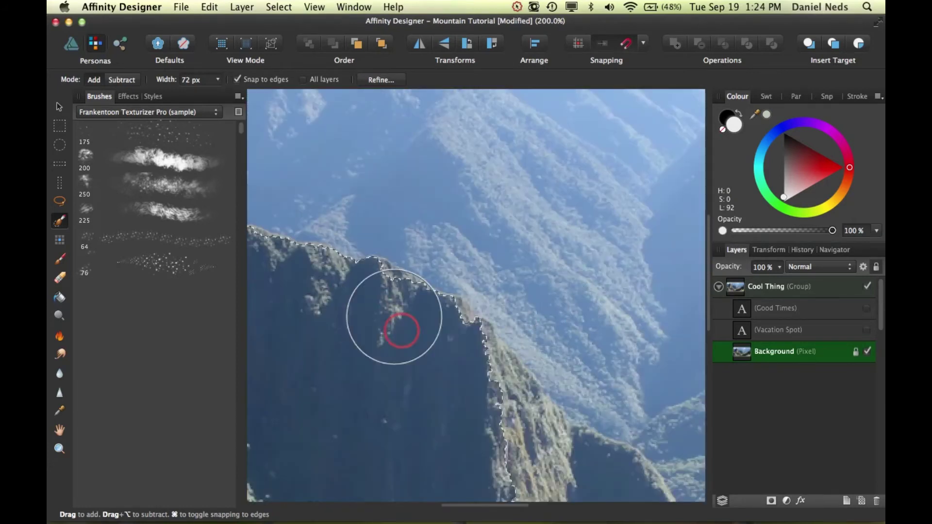
mouse_move(404, 323)
left_mouse_down()
mouse_move(444, 346)
mouse_move(549, 474)
left_mouse_up()
Extend the selection along the lower terraces, then copy the selected mountain area.
scroll(338, 406, "down", 5)
scroll(346, 449, "up", 5)
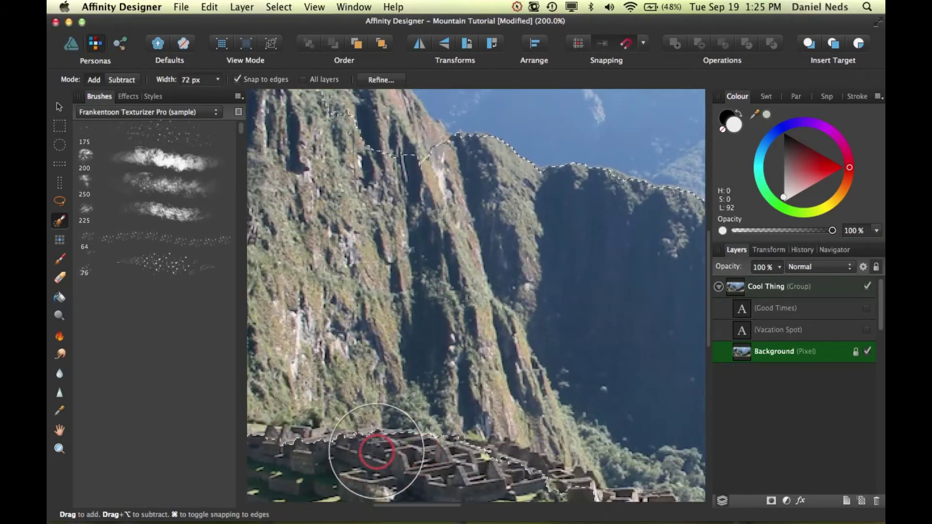
scroll(376, 452, "up", 5)
mouse_move(333, 312)
left_mouse_down()
mouse_move(416, 374)
mouse_move(350, 301)
mouse_move(400, 333)
mouse_move(281, 233)
mouse_move(254, 192)
mouse_move(305, 243)
left_mouse_up()
key("super+minus")
key("super+minus")
key("super+minus")
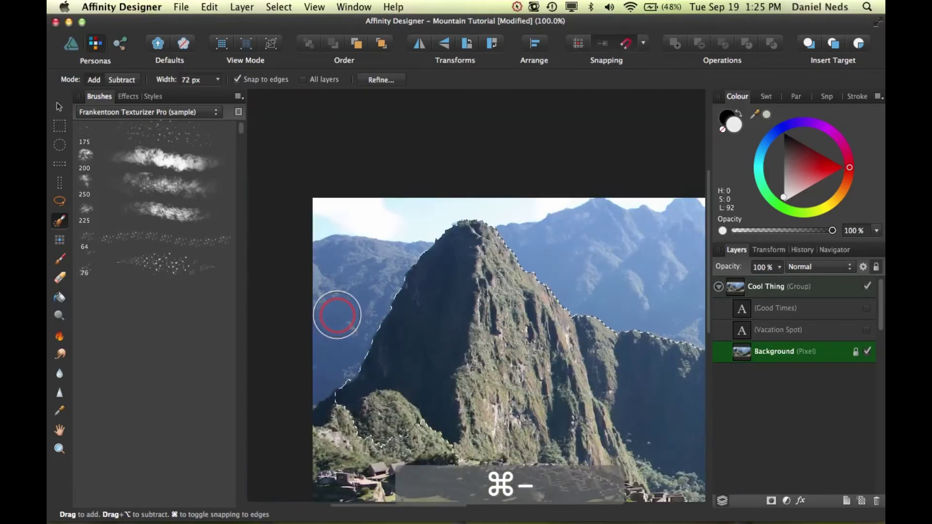
mouse_move(358, 374)
left_mouse_down()
mouse_move(256, 413)
mouse_move(631, 437)
left_mouse_up()
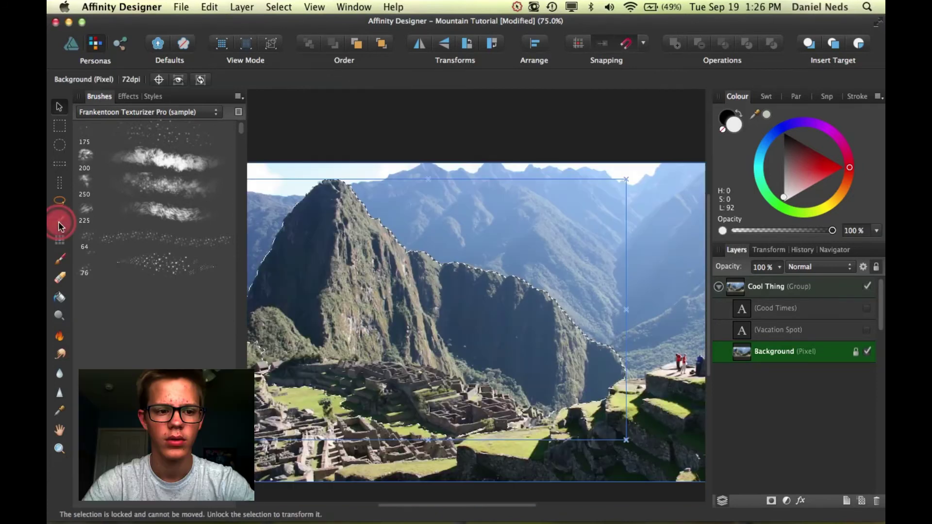
left_click(59, 222)
scroll(458, 322, "left", 1)
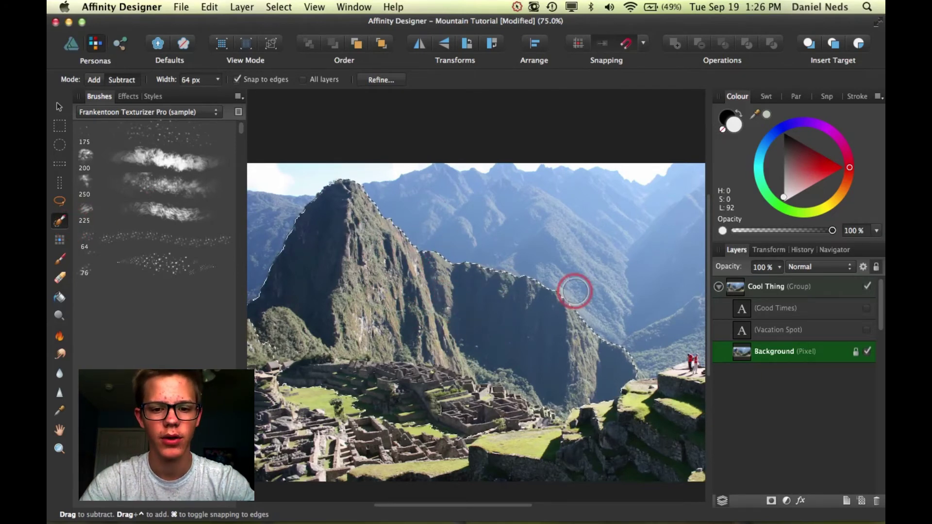
scroll(516, 387, "right", 3)
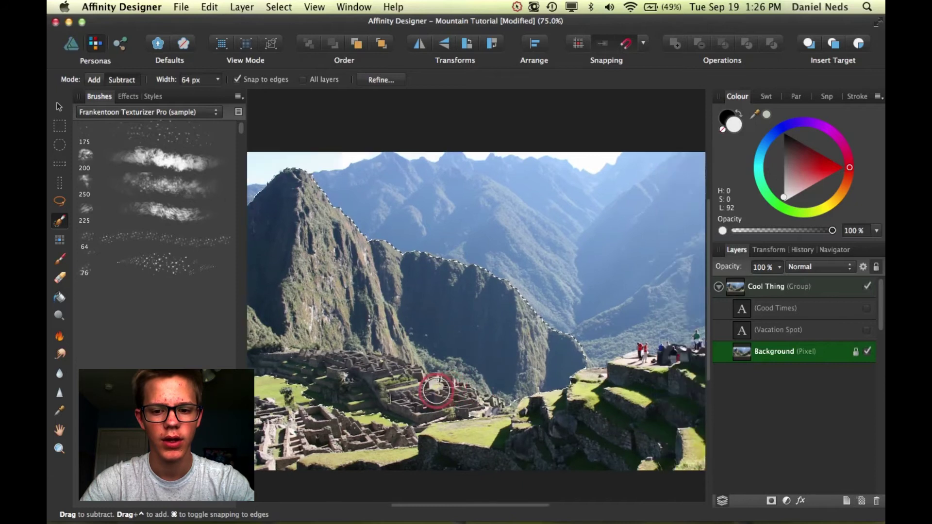
scroll(436, 390, "up", 2)
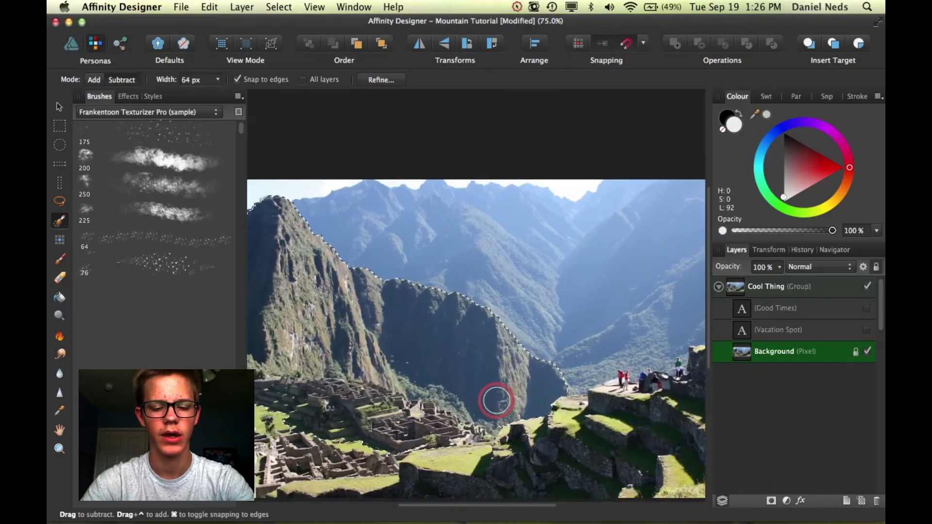
scroll(496, 402, "down", 4)
key("super+c")
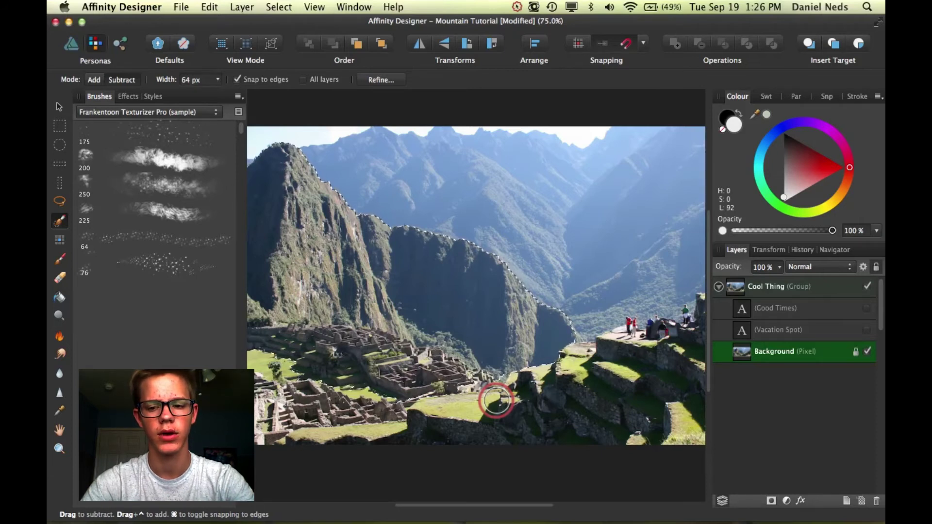
Paste the copied mountain as a new layer, then choose Select > Deselect.
key("super+v")
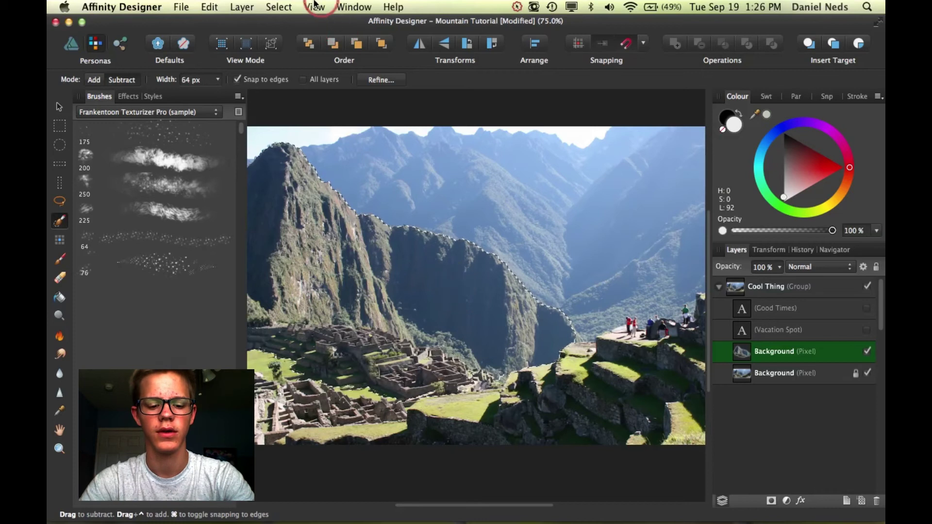
left_click(290, 7)
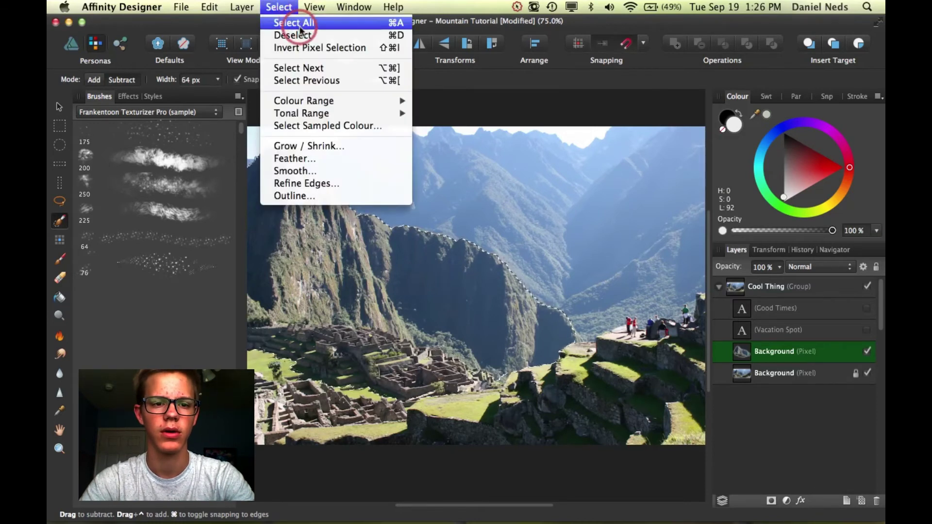
left_click(291, 35)
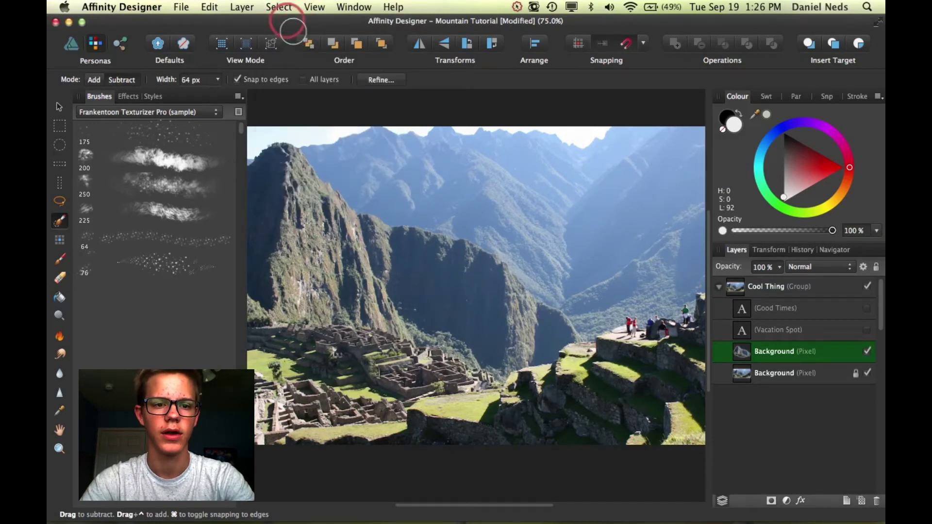
Zoom in and brush-select the right-hand terraces, including the upper terrace, in Add mode.
scroll(491, 362, "left", 5)
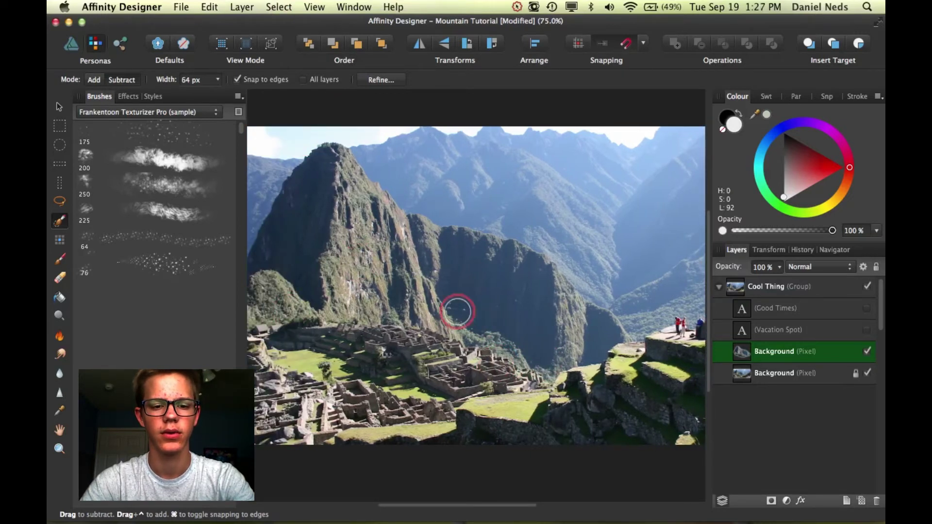
scroll(426, 346, "right", 3)
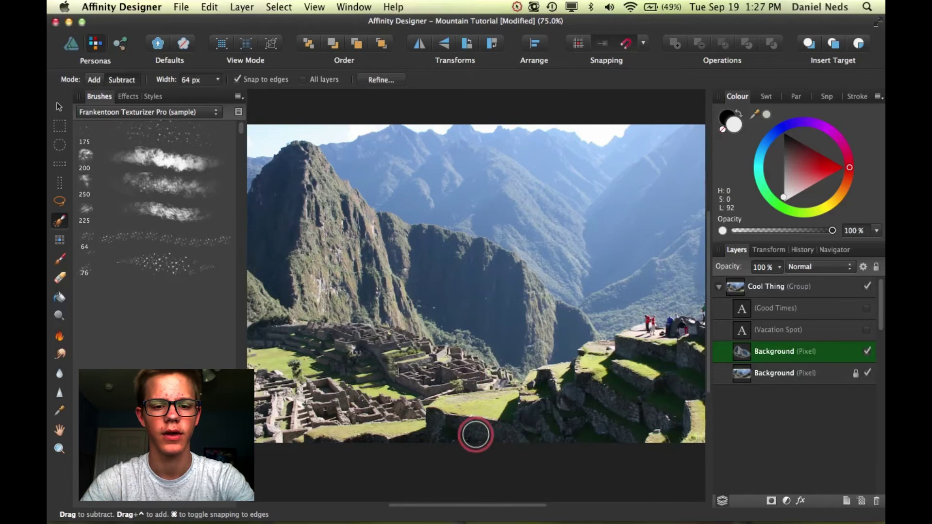
scroll(626, 393, "right", 10)
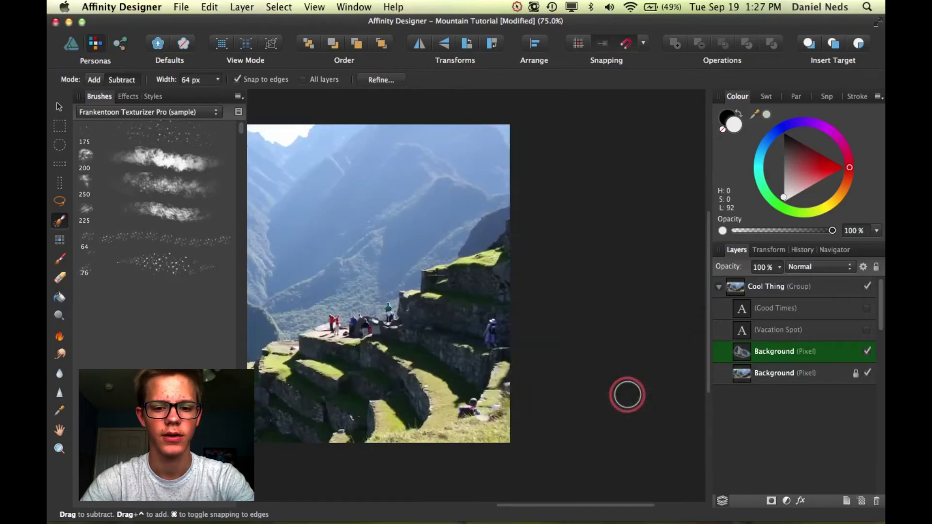
scroll(435, 399, "left", 8)
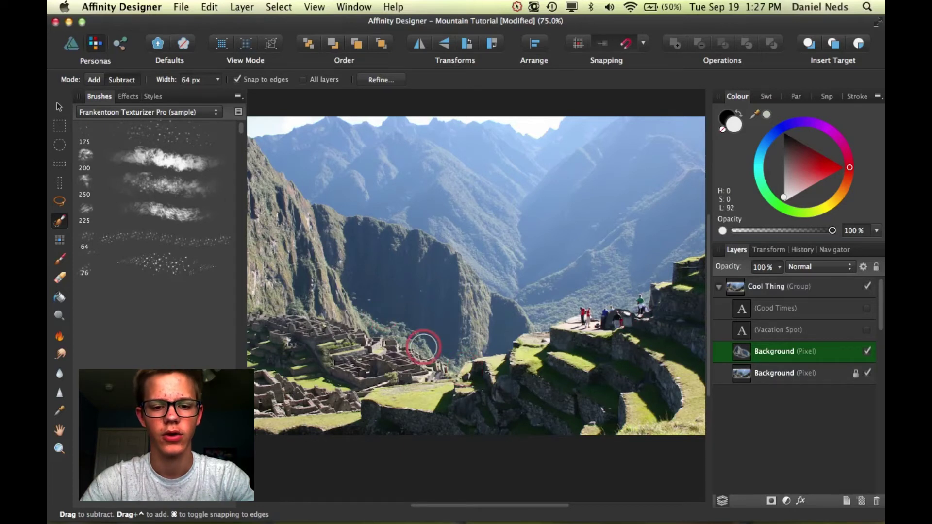
key("super+equal")
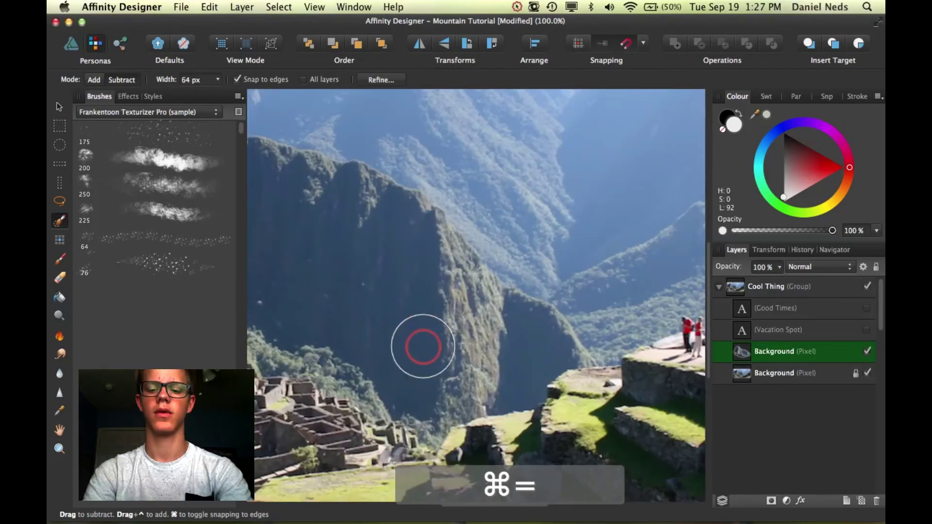
key("super+equal")
scroll(432, 434, "down", 2)
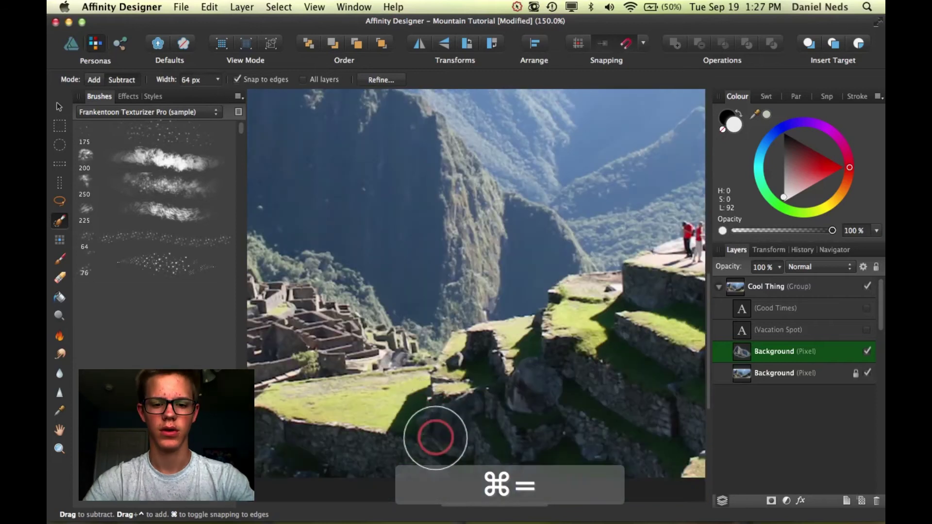
mouse_move(522, 347)
left_mouse_down()
mouse_move(561, 348)
mouse_move(593, 308)
mouse_move(593, 328)
mouse_move(591, 318)
left_mouse_up()
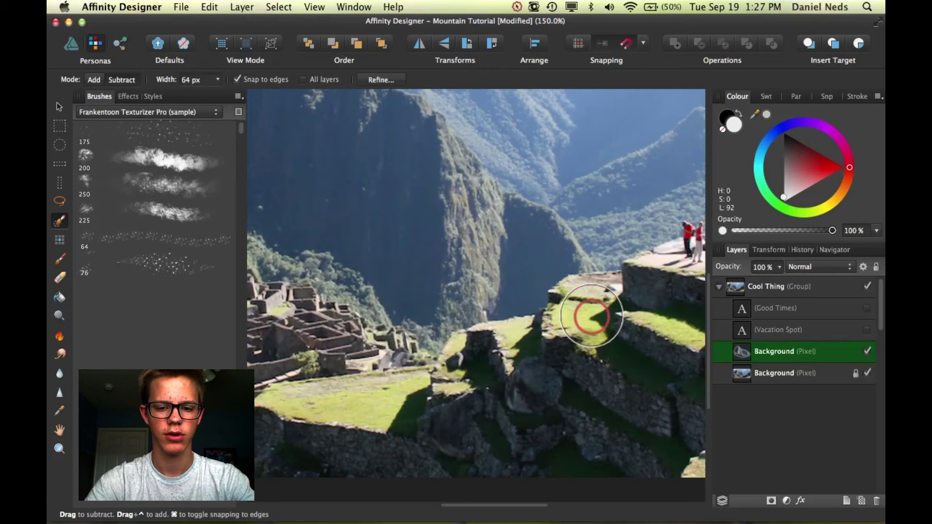
left_click(94, 80)
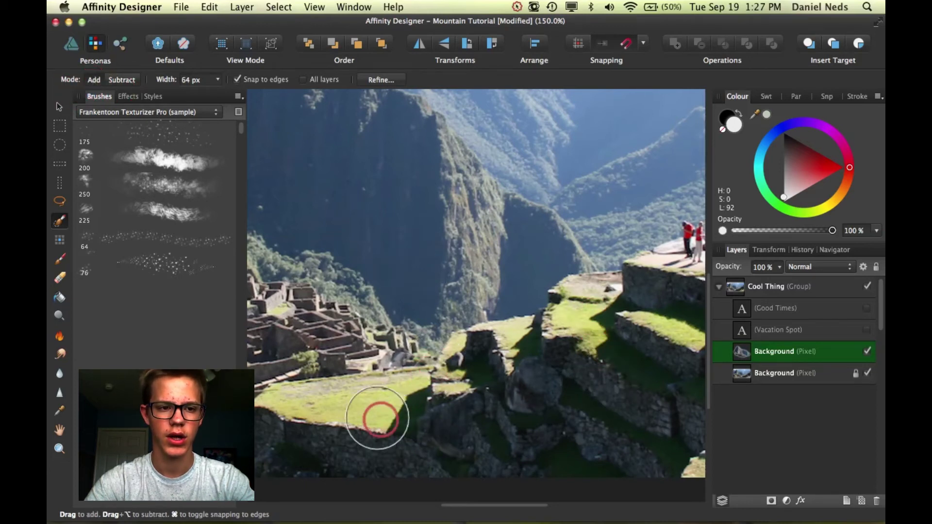
mouse_move(428, 399)
left_mouse_down()
mouse_move(484, 390)
mouse_move(513, 352)
mouse_move(591, 342)
mouse_move(634, 308)
mouse_move(605, 326)
mouse_move(631, 327)
left_mouse_up()
scroll(628, 329, "right", 5)
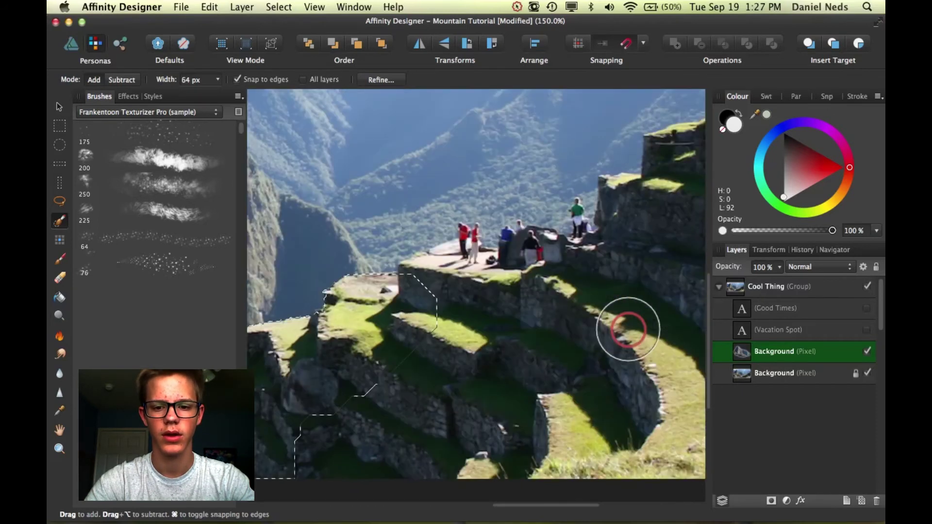
mouse_move(443, 283)
left_mouse_down()
mouse_move(468, 275)
mouse_move(454, 281)
mouse_move(549, 291)
mouse_move(595, 285)
mouse_move(630, 259)
mouse_move(593, 377)
mouse_move(470, 408)
mouse_move(521, 402)
mouse_move(354, 427)
mouse_move(481, 399)
left_mouse_up()
scroll(481, 400, "right", 10)
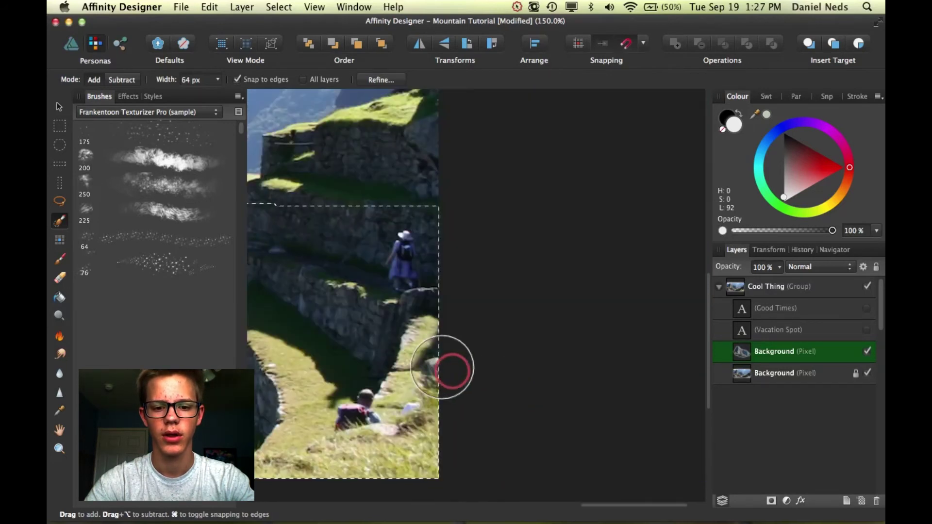
scroll(410, 337, "up", 10)
scroll(409, 346, "down", 10)
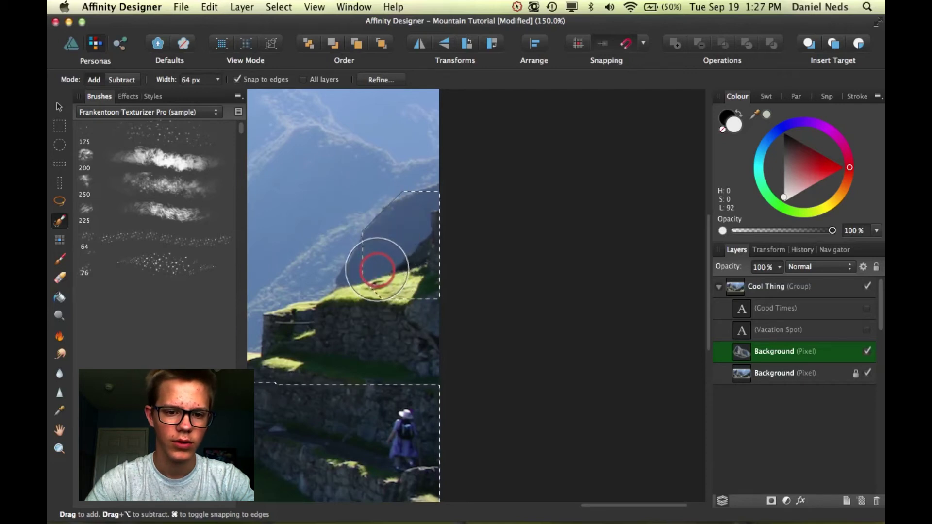
Make the locked Background layer active and add the clifftop grass with a smaller brush, excluding sky.
left_click(777, 373)
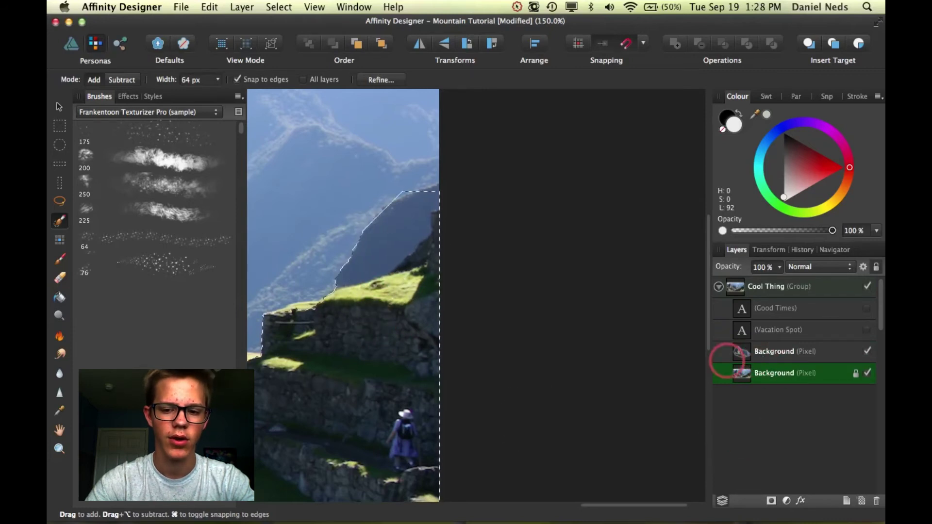
scroll(340, 380, "left", 3)
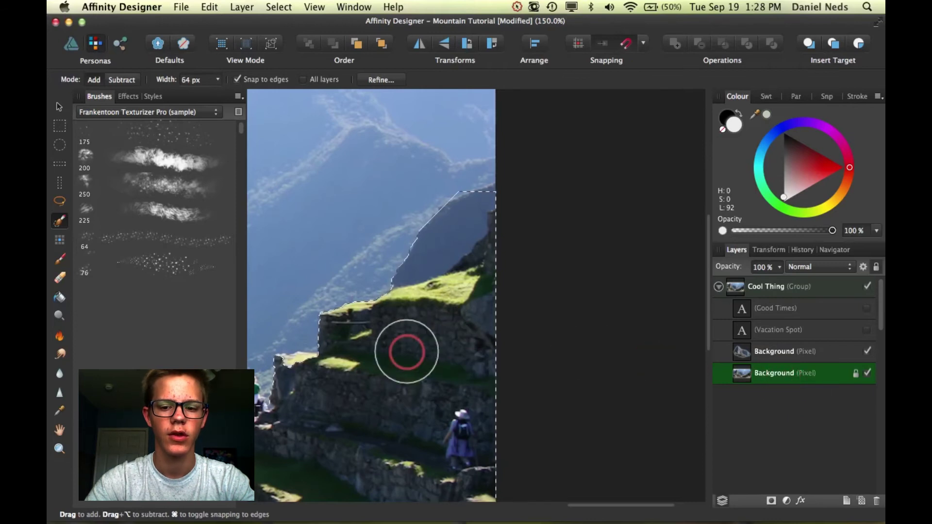
scroll(403, 348, "left", 5)
scroll(407, 352, "left", 4)
scroll(406, 352, "down", 3)
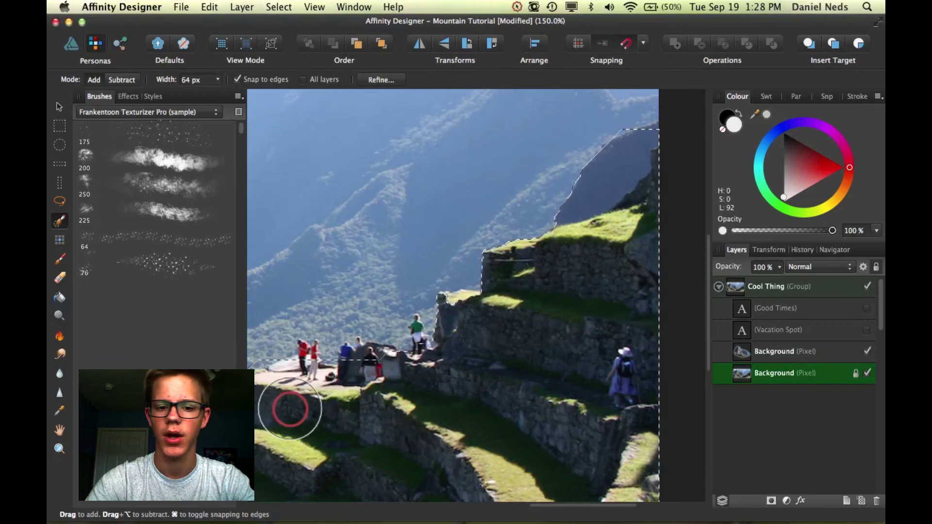
key("super+equal")
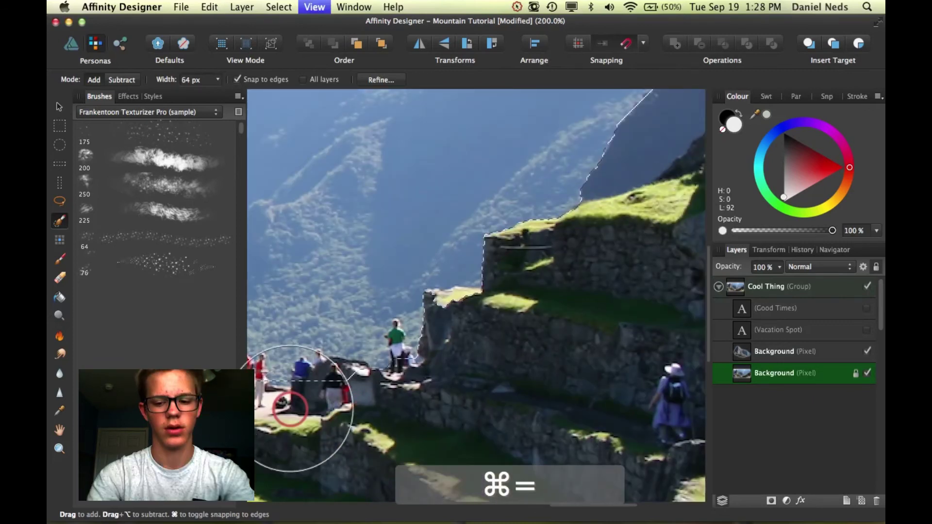
key("super+equal")
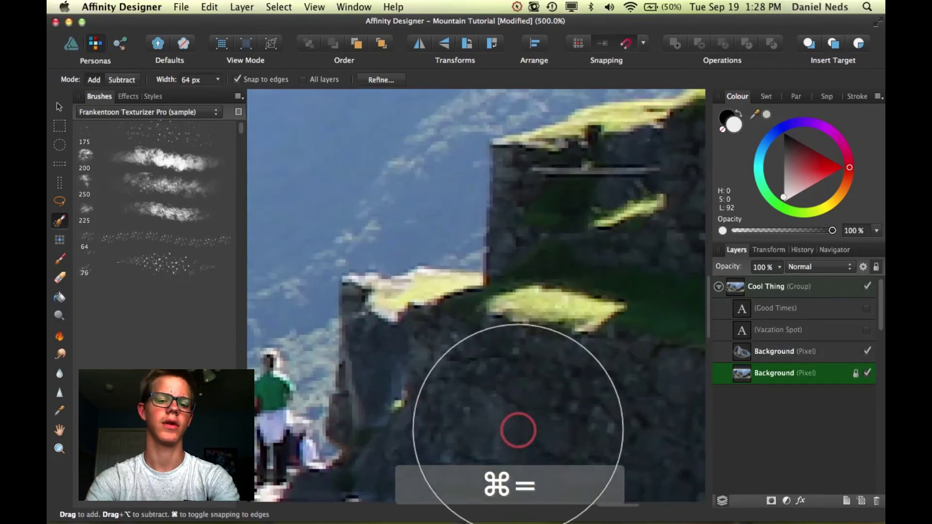
key("super+equal")
key("super+minus")
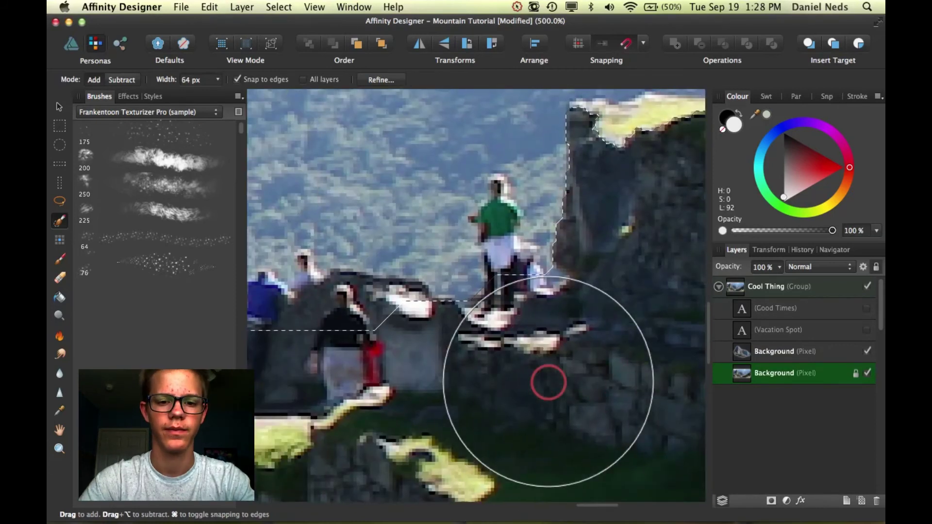
key("super+equal")
key("bracketleft")
key("bracketleft")
key("bracketleft")
key("bracketleft")
key("bracketleft")
mouse_move(514, 153)
left_mouse_down()
mouse_move(541, 167)
mouse_move(626, 148)
left_mouse_up()
left_click(428, 281)
left_click(462, 242, "alt")
Add the rock and man in blue, then subtract to trim along the terrace edge.
scroll(339, 183, "left", 5)
mouse_move(504, 366)
left_mouse_down()
mouse_move(475, 350)
mouse_move(393, 368)
left_mouse_up()
scroll(389, 430, "left", 5)
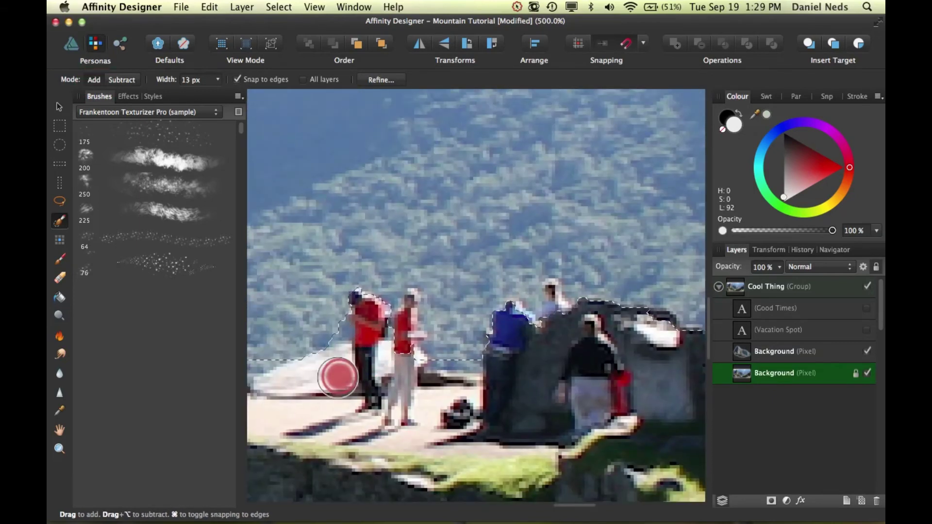
key("bracketleft")
left_click(122, 80)
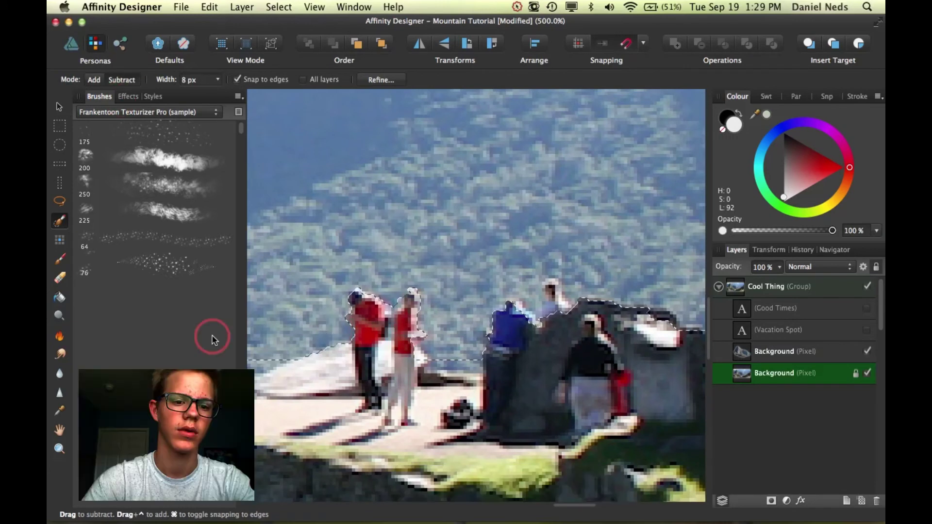
key("super+minus")
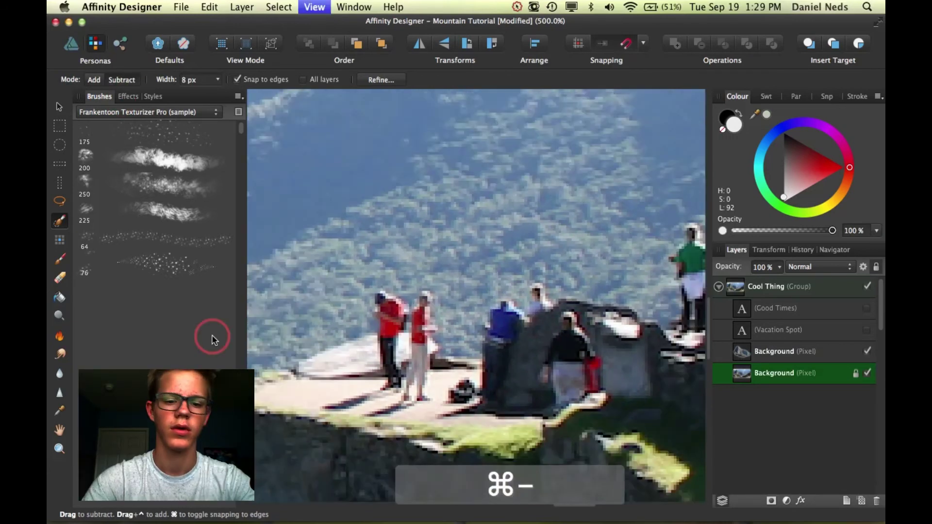
key("super+minus")
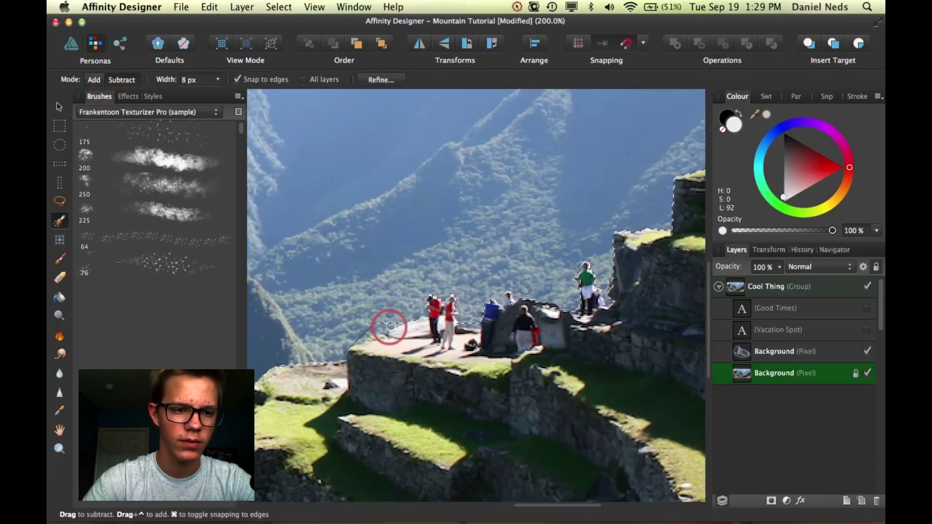
mouse_move(394, 321)
left_mouse_down()
mouse_move(358, 326)
mouse_move(345, 384)
mouse_move(333, 358)
left_mouse_up()
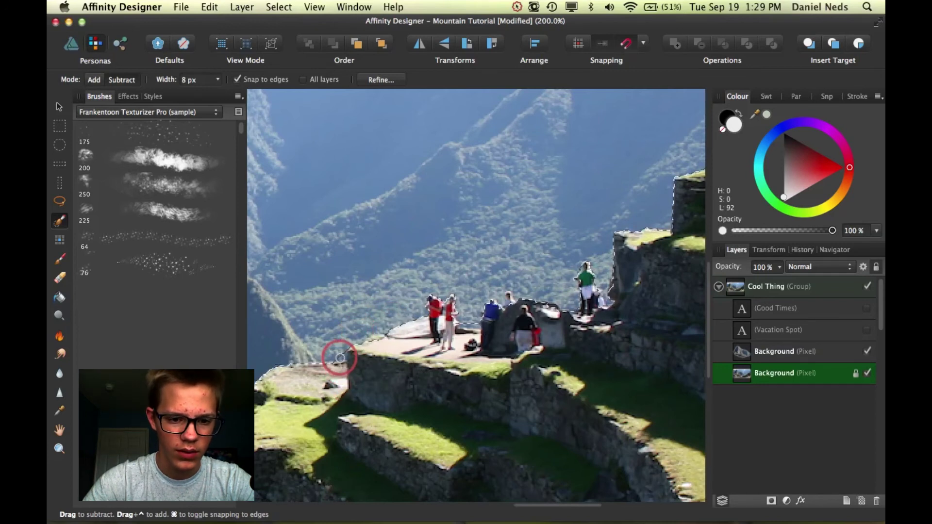
scroll(365, 433, "up", 5)
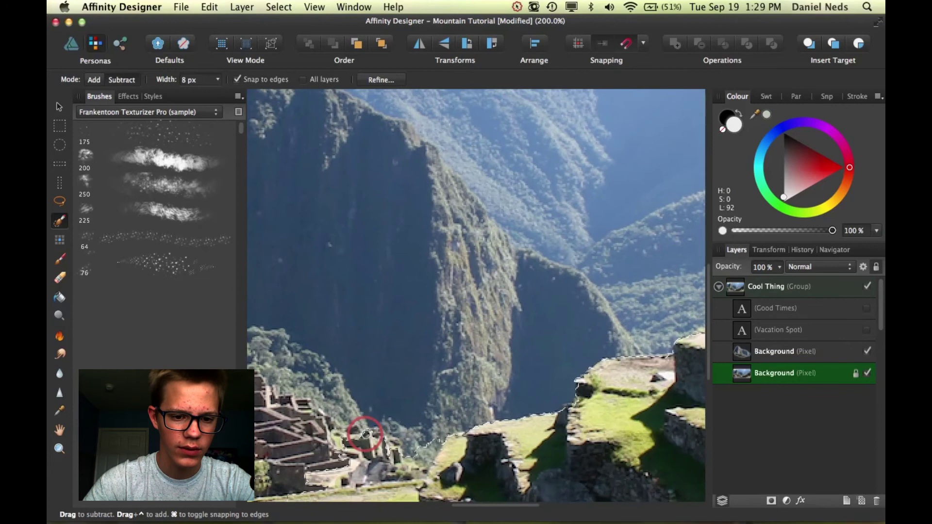
key("super+minus")
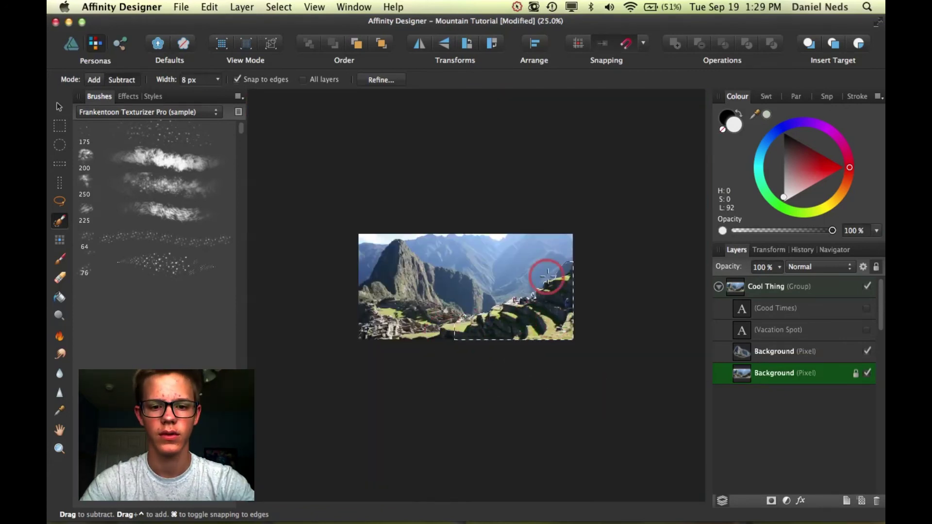
Copy and paste the terraces and people as a new layer, then clear the selection.
key("super+c")
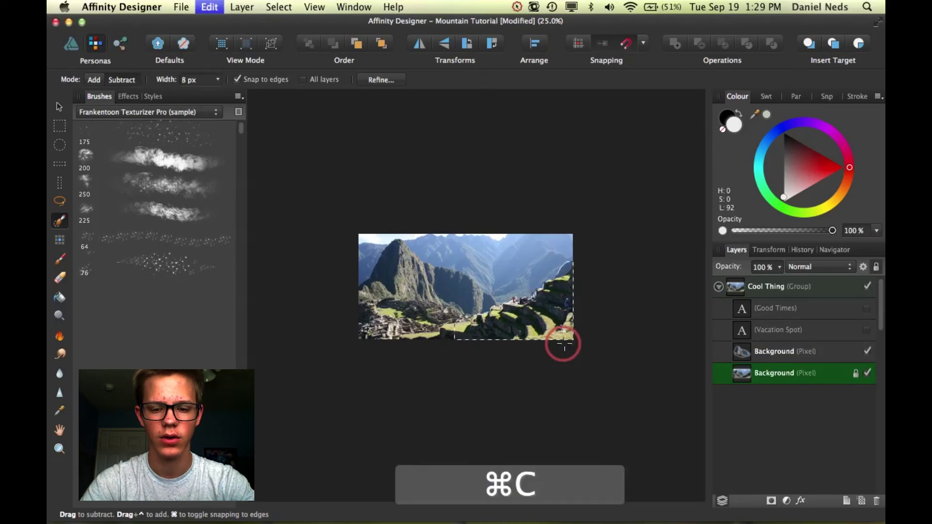
key("super+v")
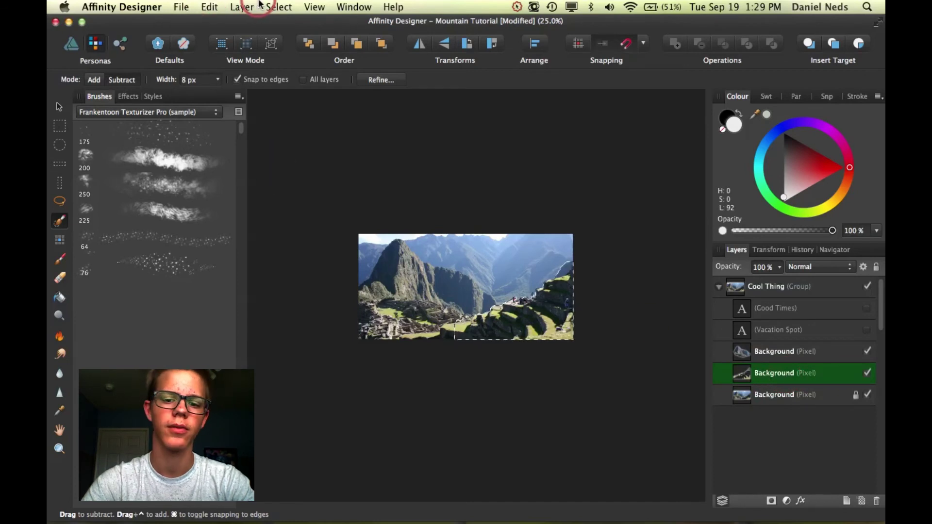
left_click(273, 7)
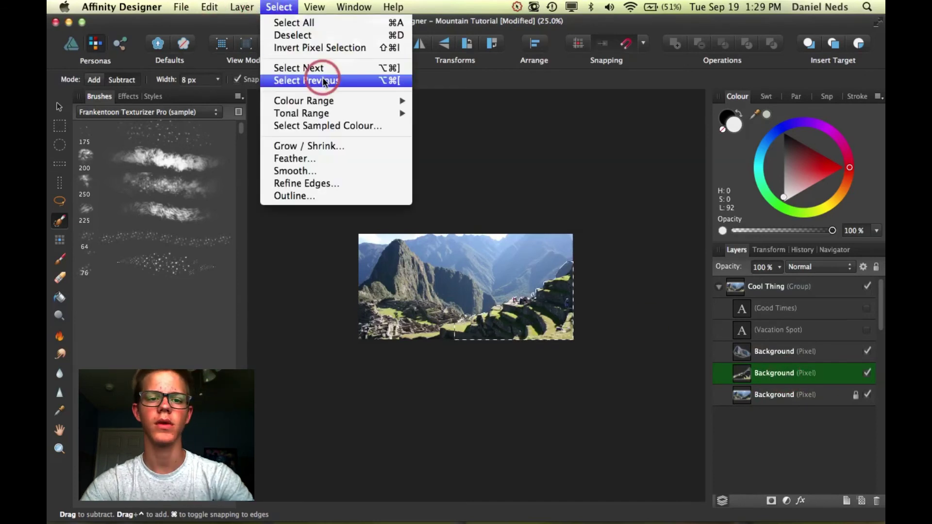
left_click(311, 35)
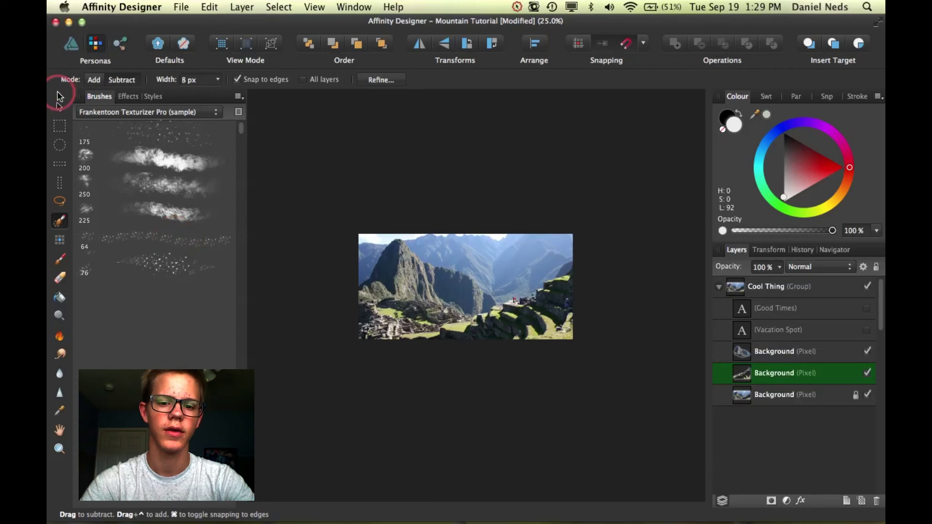
Return to the Designer persona with the Move tool and deselect the Background layer.
left_click(59, 109)
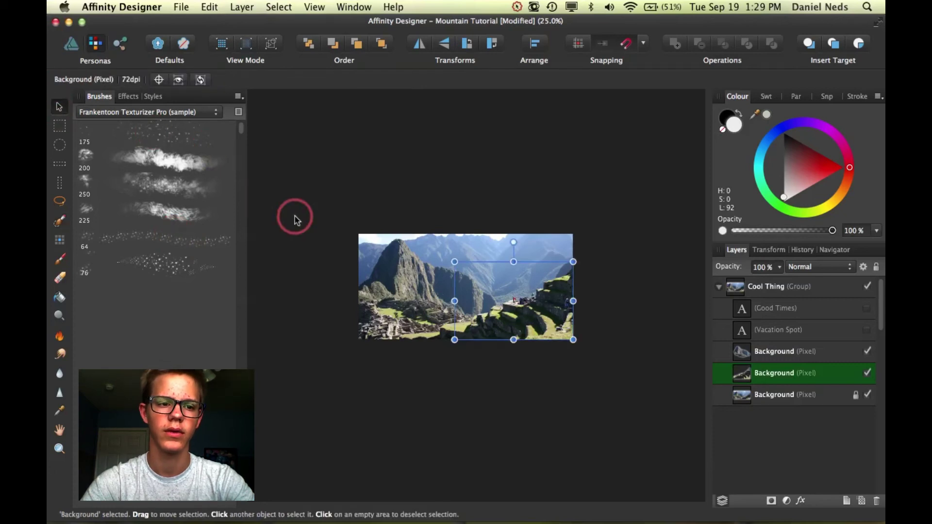
left_click(71, 45)
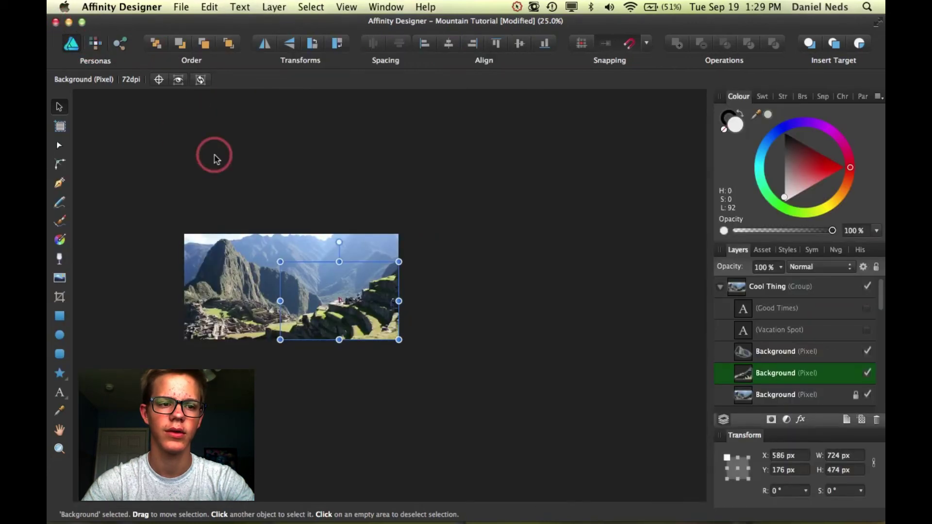
left_click(467, 281)
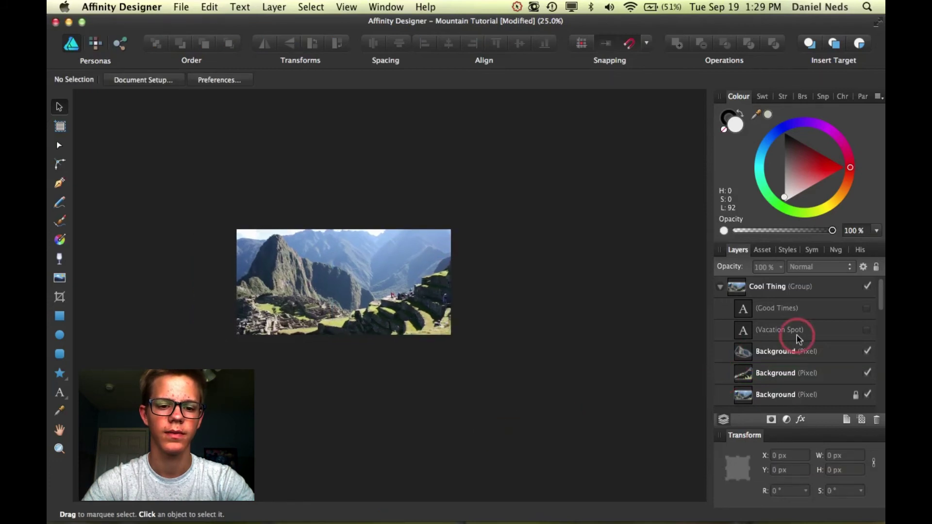
Make the Vacation Spot and Good Times text layers visible again.
left_click(868, 331)
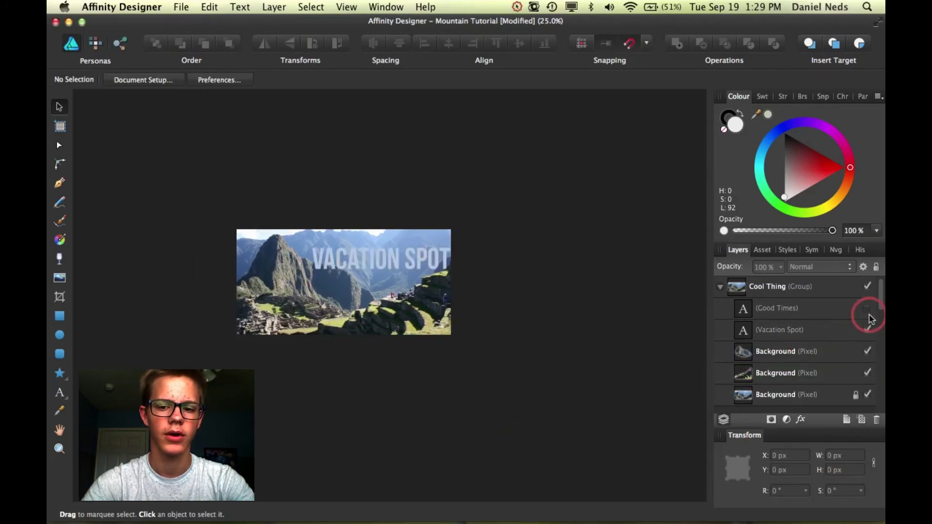
left_click(869, 310)
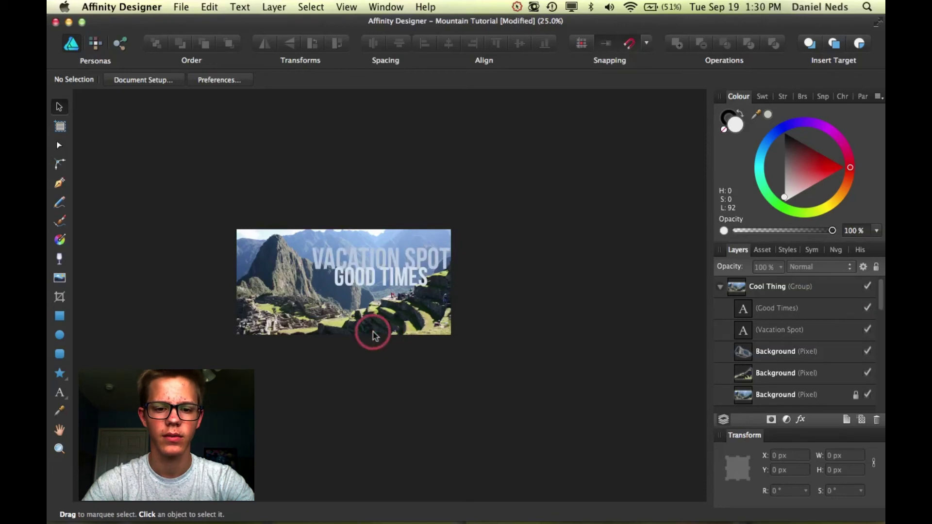
key("super+equal")
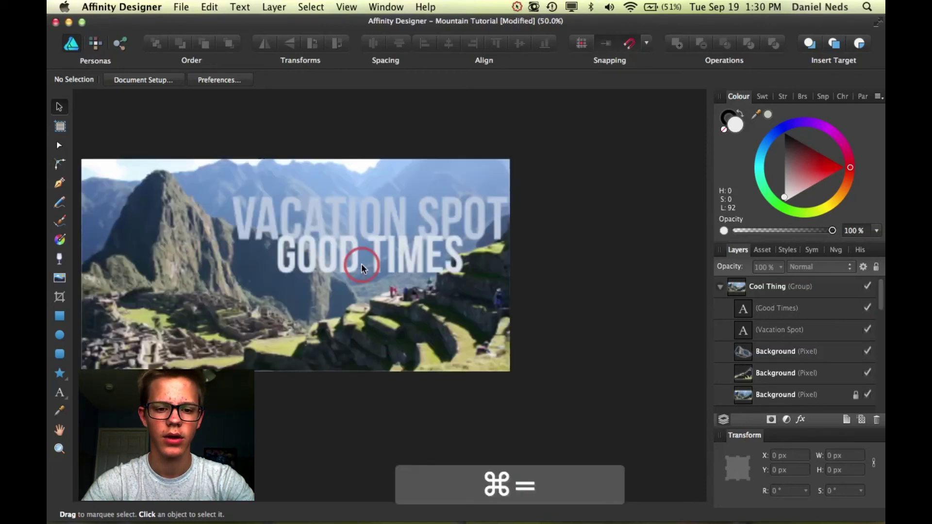
key("super+equal")
key("super+minus")
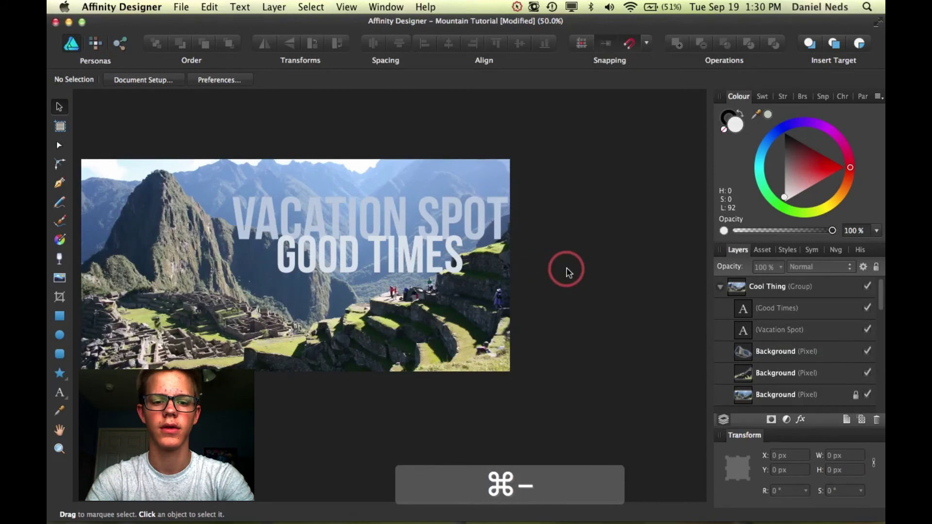
Restack the layers so both text lines sit beneath the Background cut-out layers.
left_click_drag(777, 307, 773, 393)
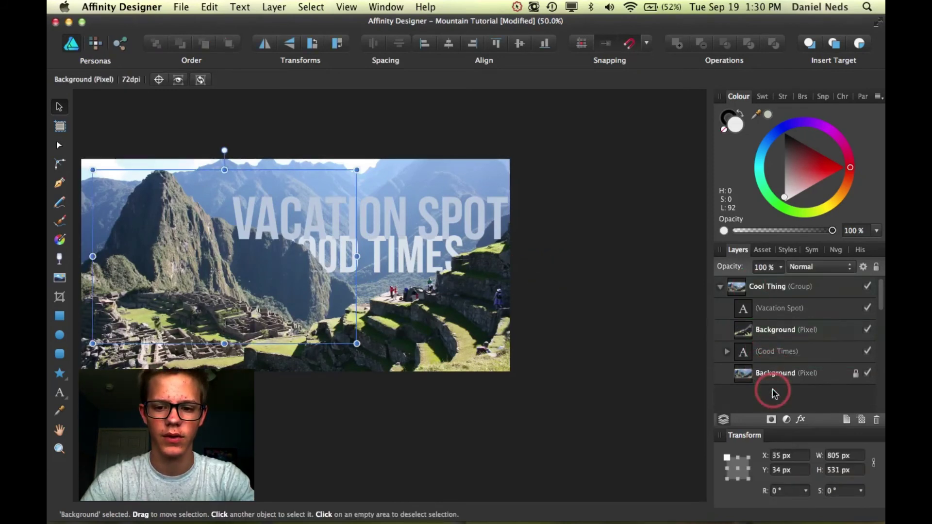
key("super+z")
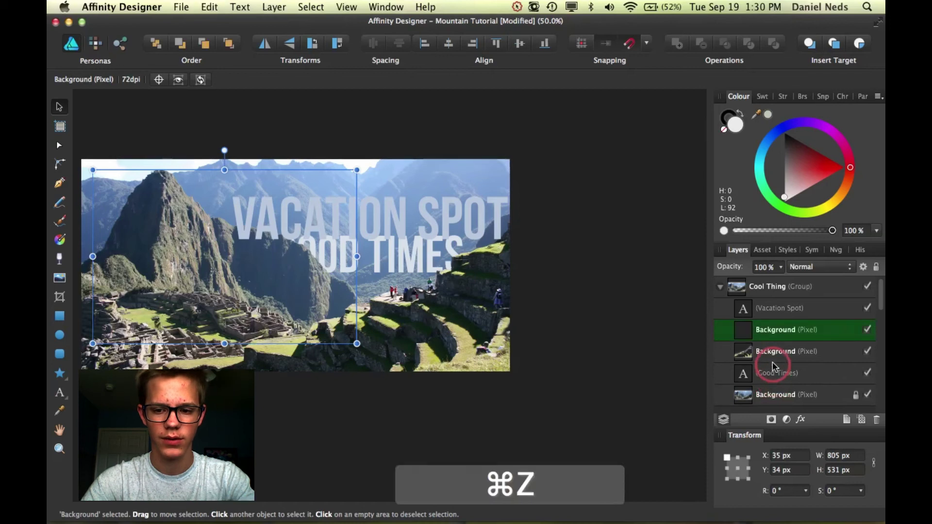
left_click_drag(769, 329, 724, 384)
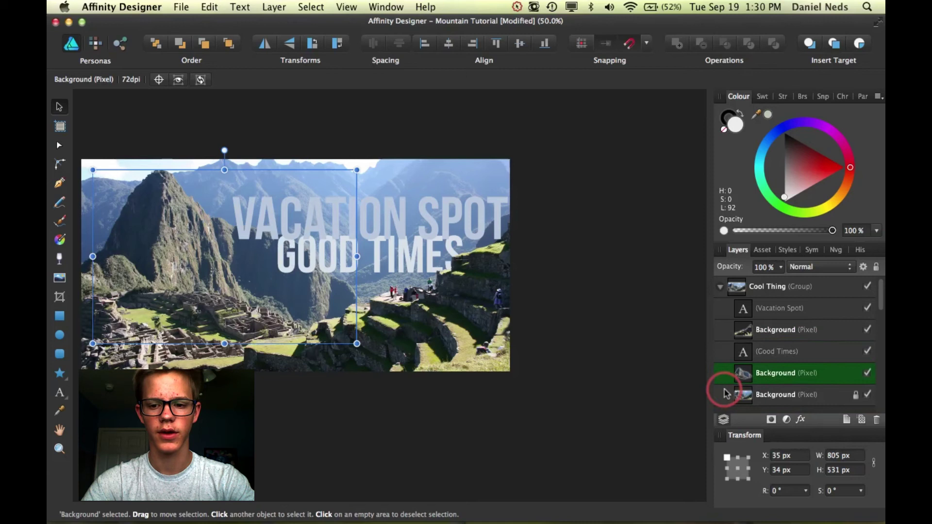
left_click_drag(764, 310, 719, 393)
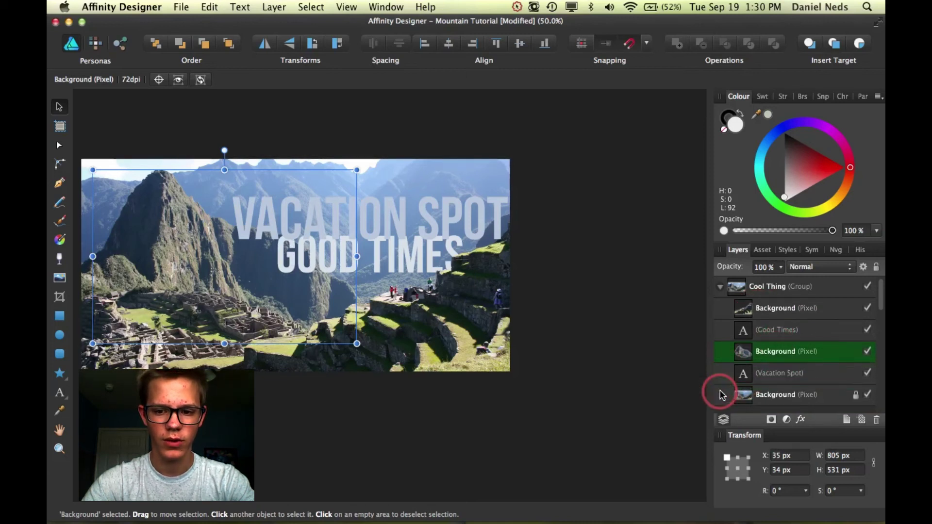
left_click(615, 359)
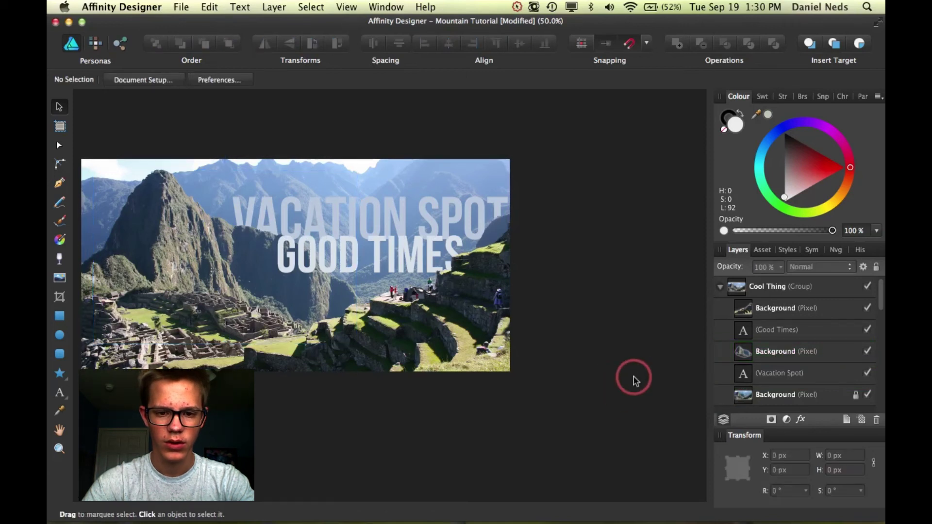
scroll(613, 439, "down", 1)
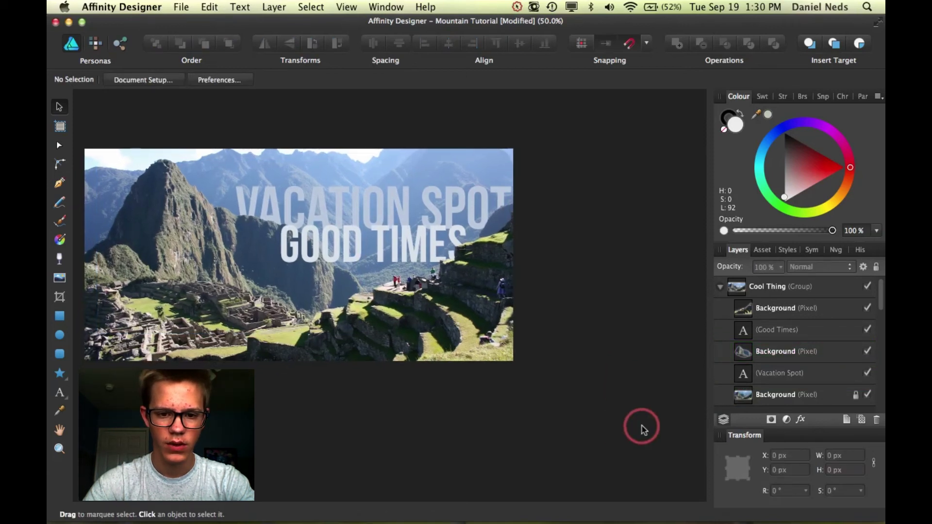
scroll(565, 297, "left", 2)
key("super+equal")
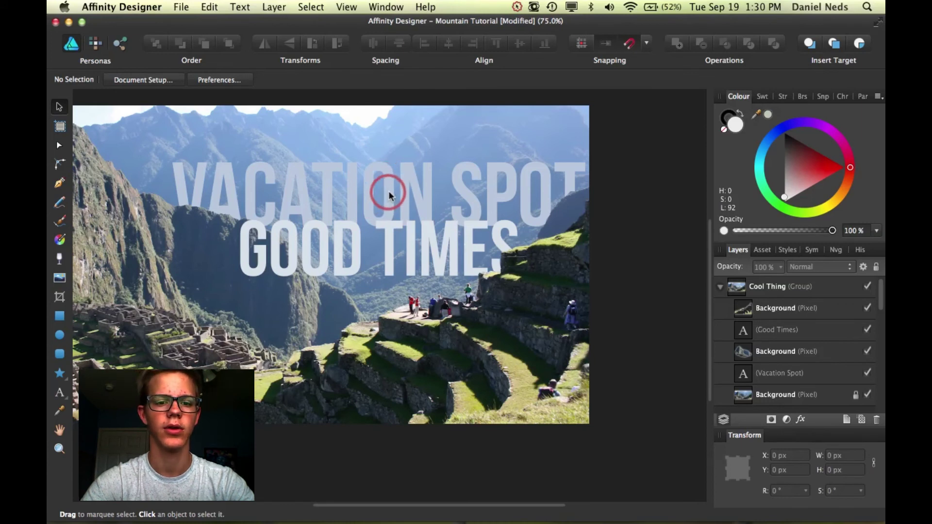
left_click(427, 214)
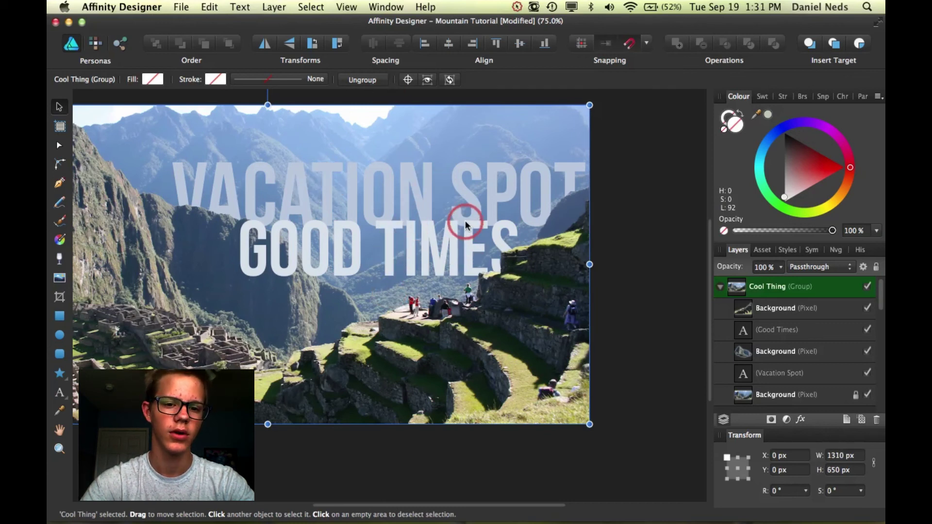
scroll(389, 198, "left", 1)
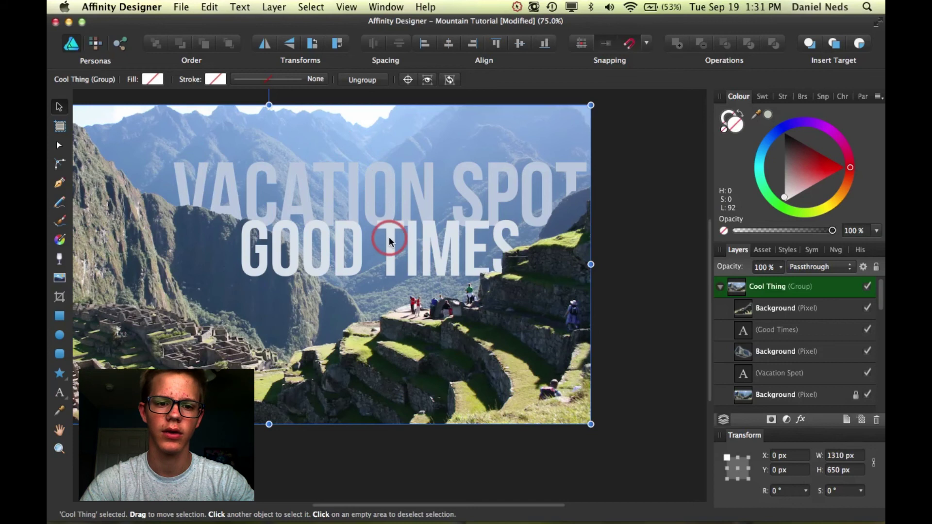
scroll(388, 241, "left", 5)
key("super+minus")
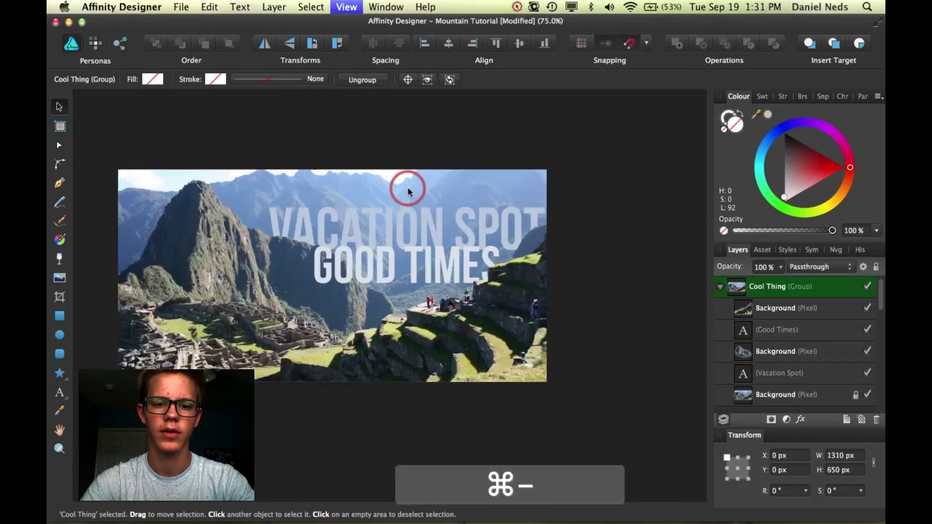
key("super+minus")
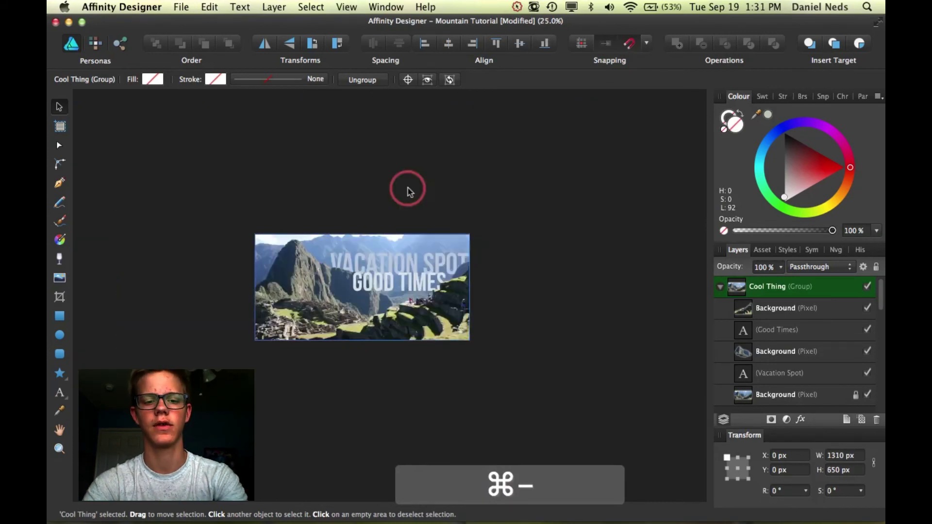
key("super+equal")
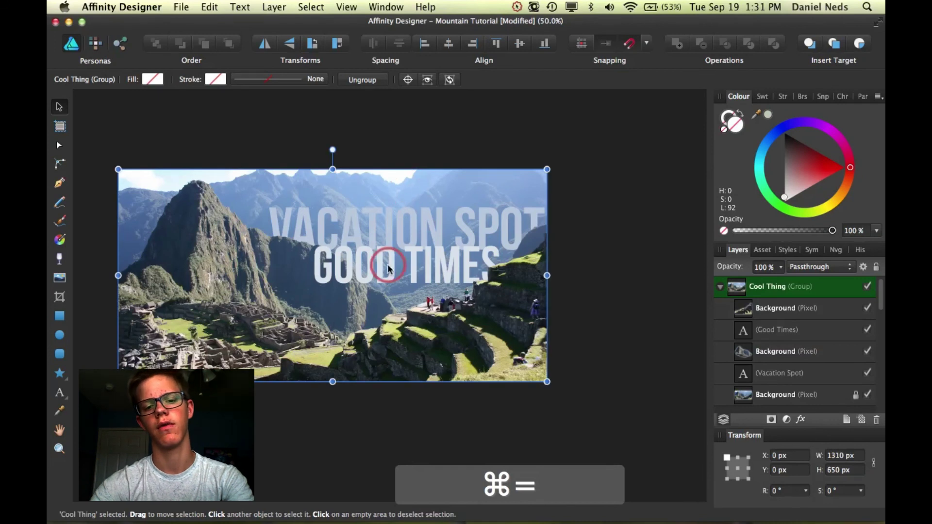
scroll(387, 265, "left", 3)
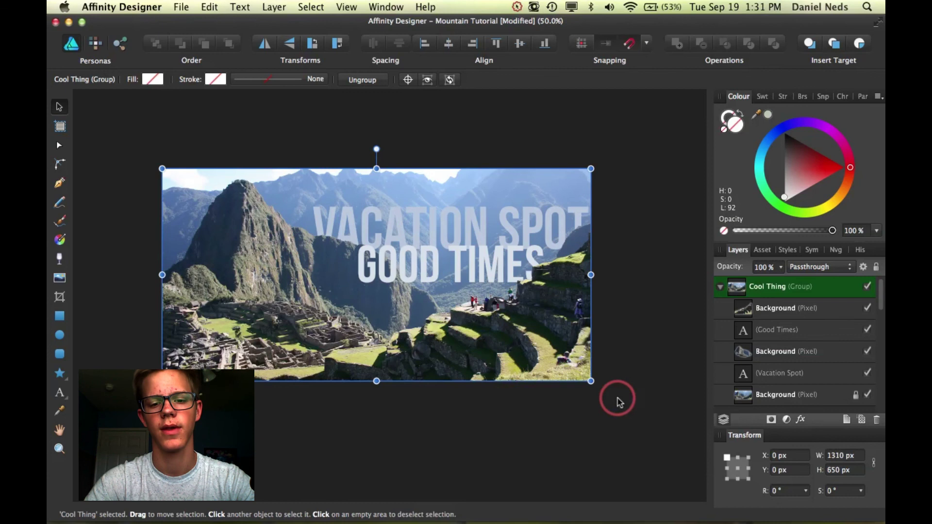
scroll(533, 427, "left", 6)
scroll(533, 425, "right", 7)
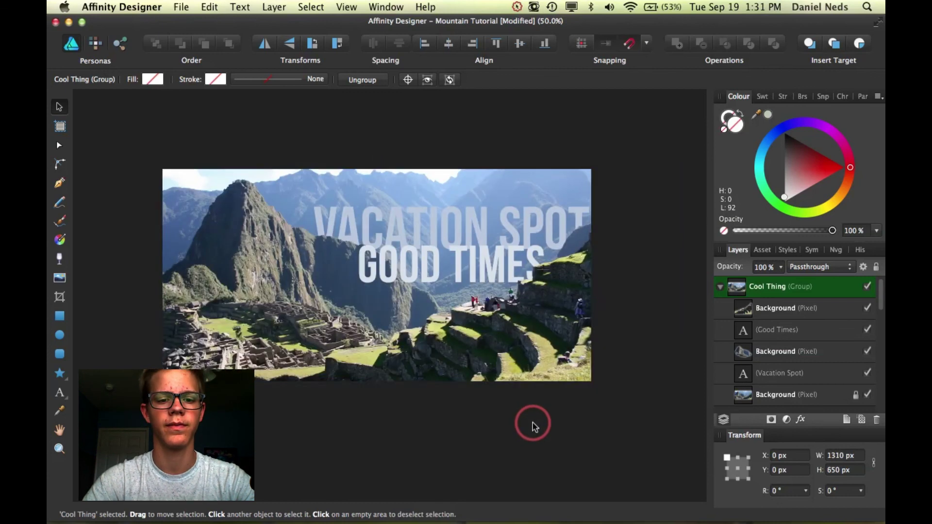
scroll(532, 424, "left", 1)
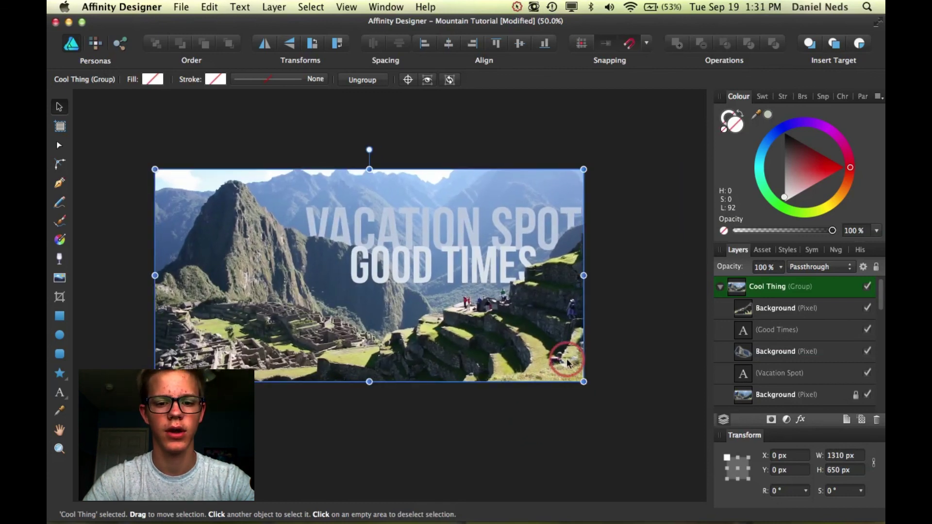